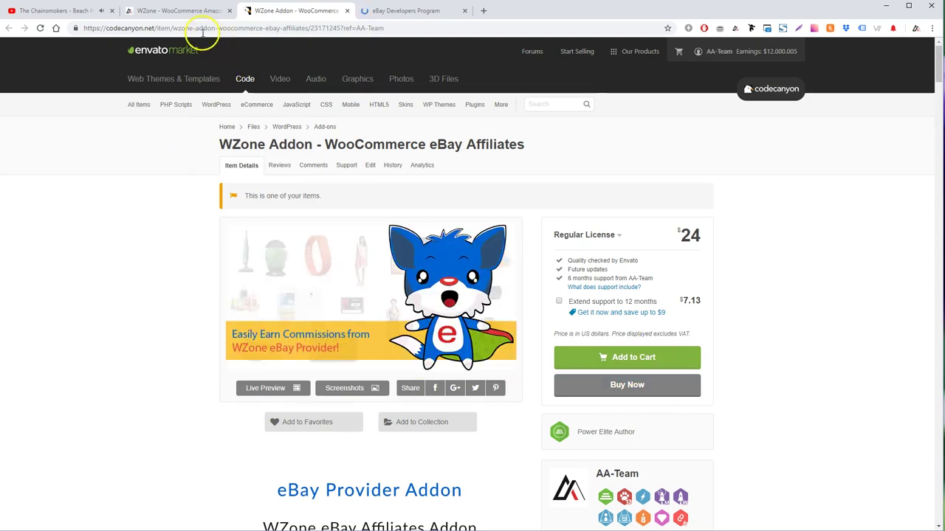
# Leave CodeCanyon for the WZone admin site and go to the Add Plugins page.
pyautogui.click(185, 13)
pyautogui.click(26, 255)
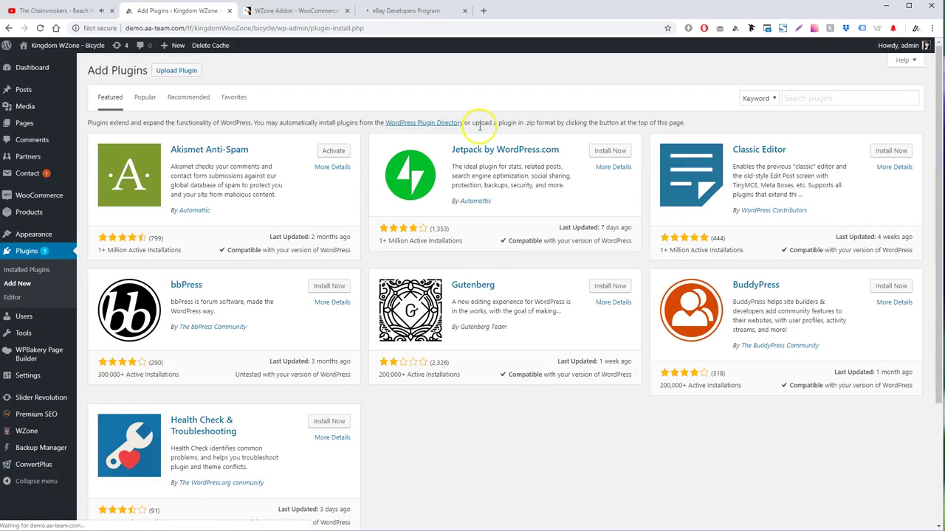
# Upload and install aawzone-ebay.zip, then activate the plugin.
pyautogui.click(176, 70)
pyautogui.click(434, 158)
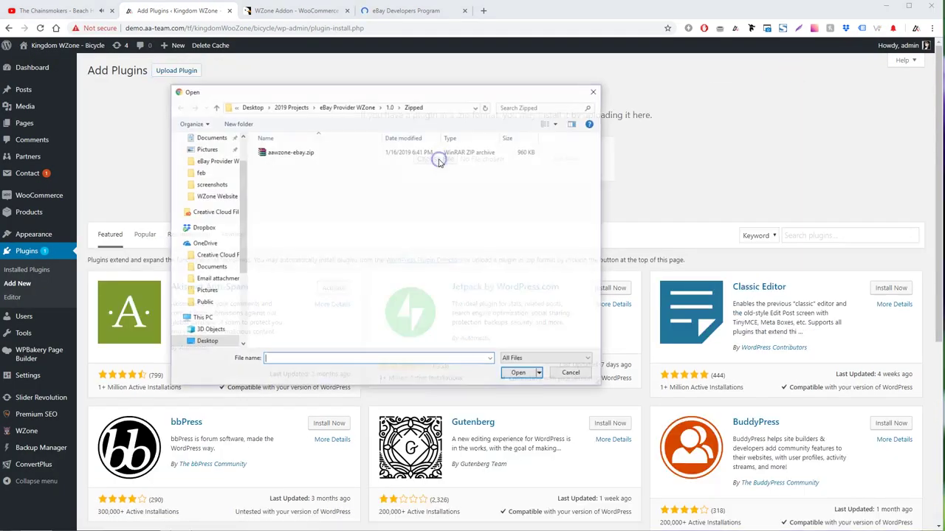
pyautogui.click(296, 152)
pyautogui.click(519, 374)
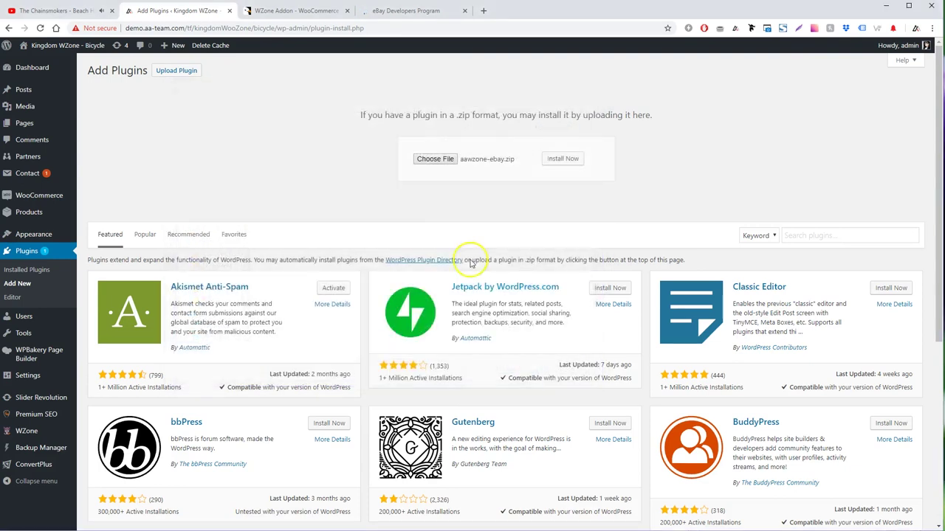
pyautogui.click(563, 160)
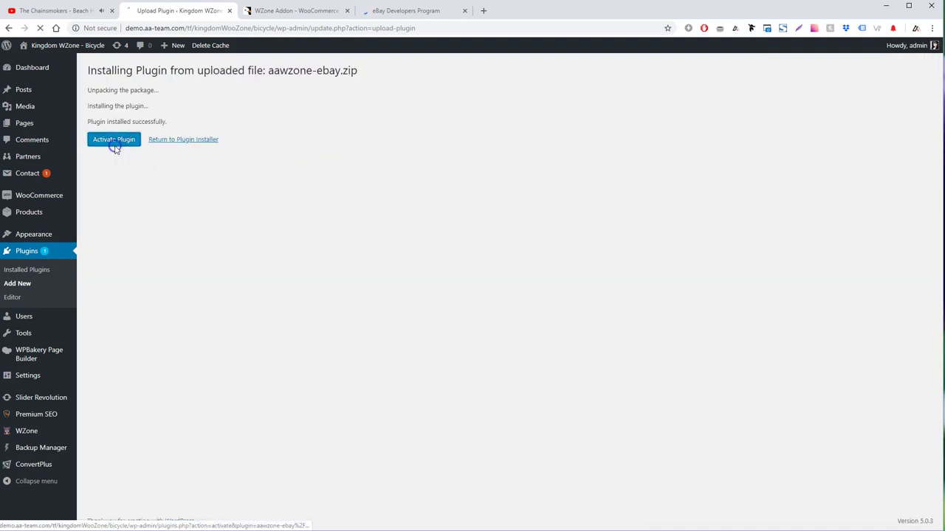
pyautogui.click(114, 140)
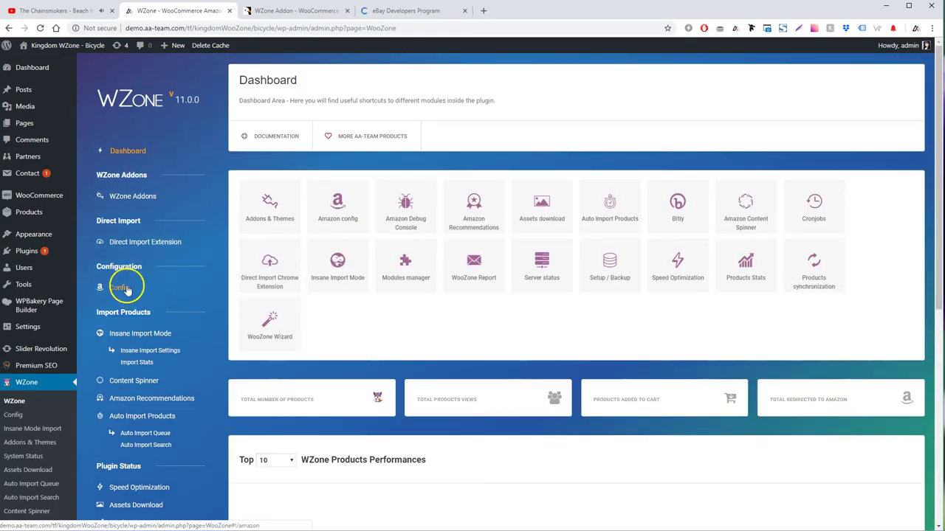
# In WZone's eBay config, paste the production App ID from the eBay Application Keys.
pyautogui.click(122, 287)
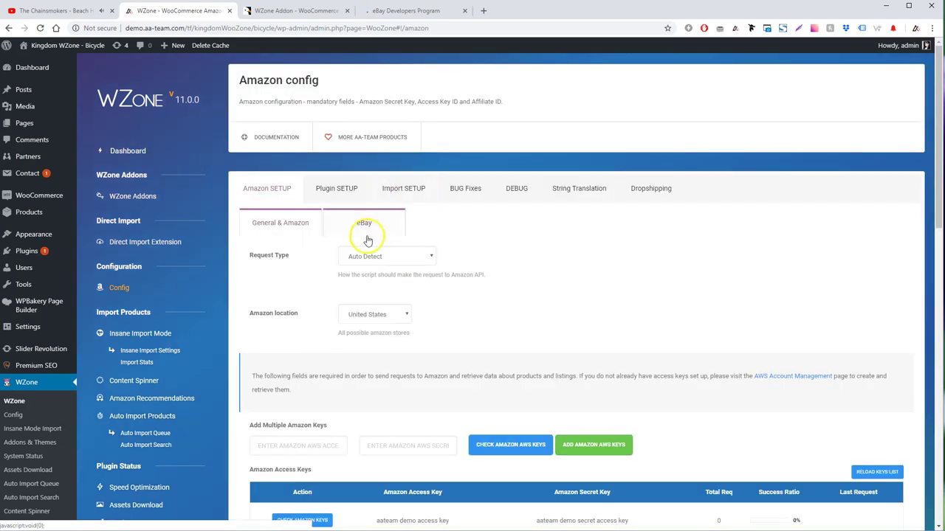
pyautogui.click(363, 225)
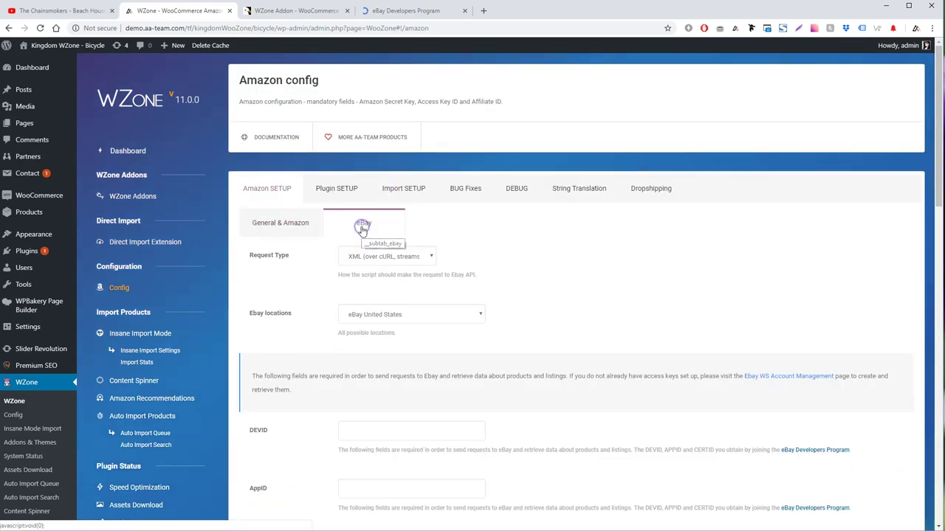
pyautogui.scroll(-1, 480, 247)
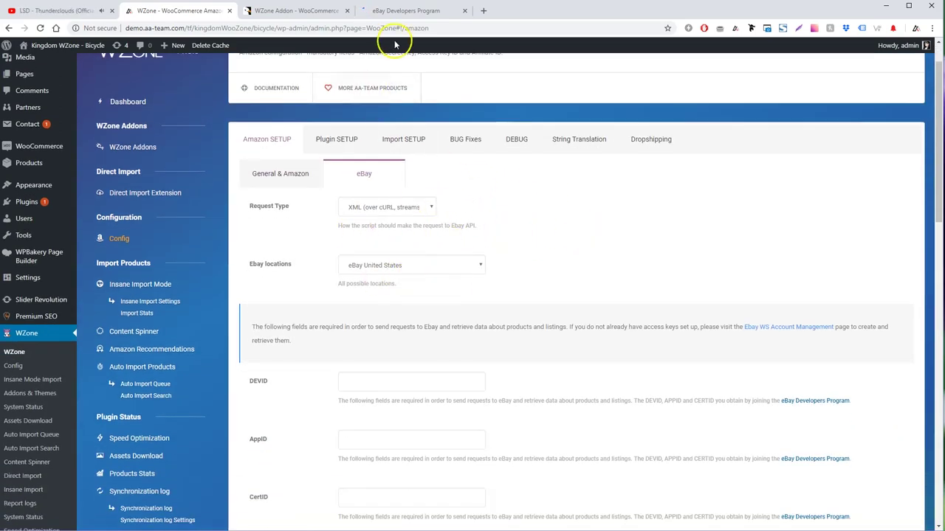
pyautogui.click(387, 11)
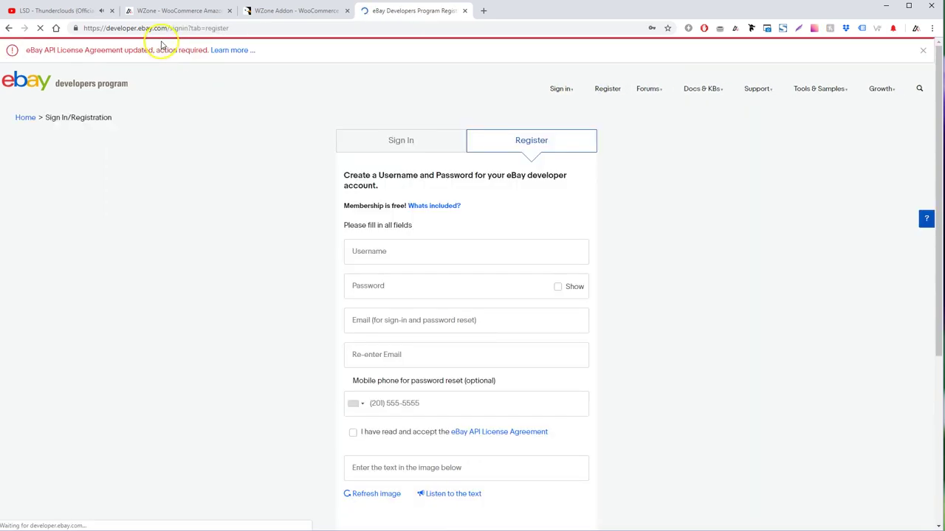
pyautogui.scroll(-2, 443, 369)
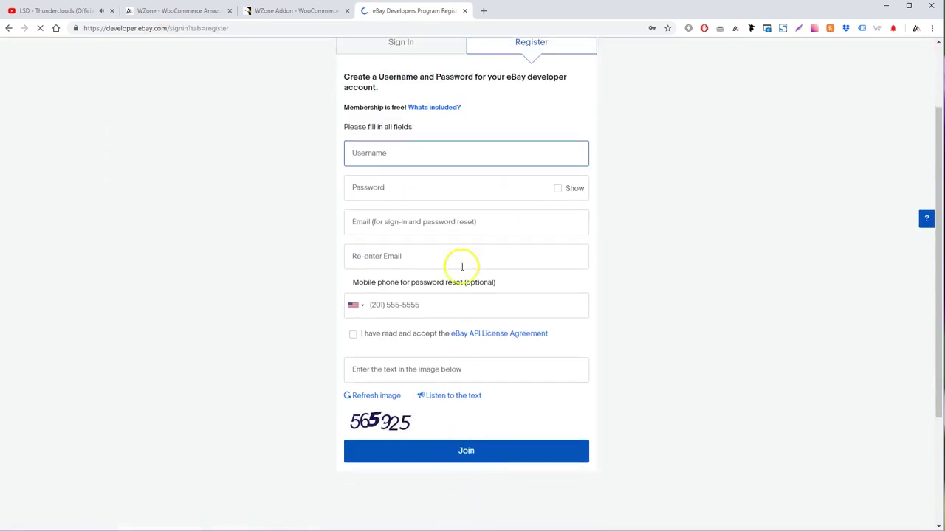
pyautogui.scroll(-1, 458, 443)
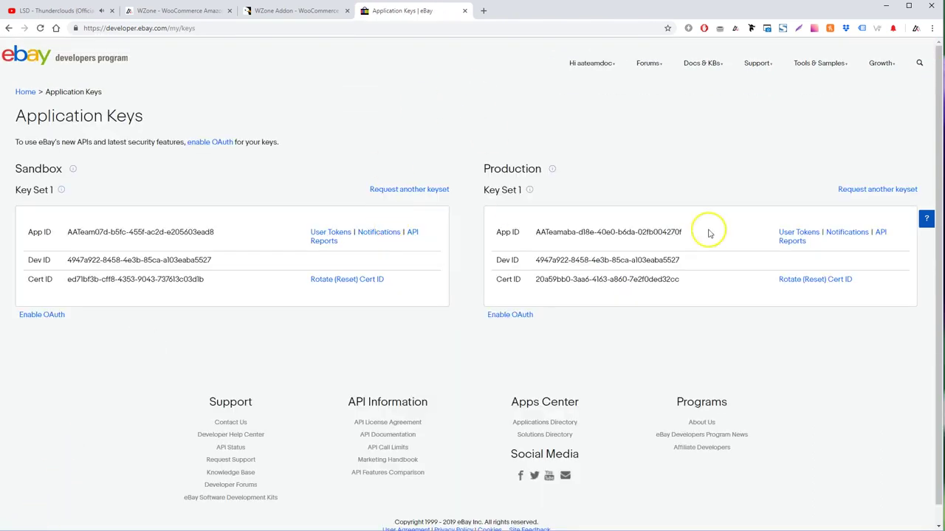
pyautogui.moveTo(682, 233); pyautogui.dragTo(547, 235)
pyautogui.click(152, 12)
pyautogui.click(386, 379)
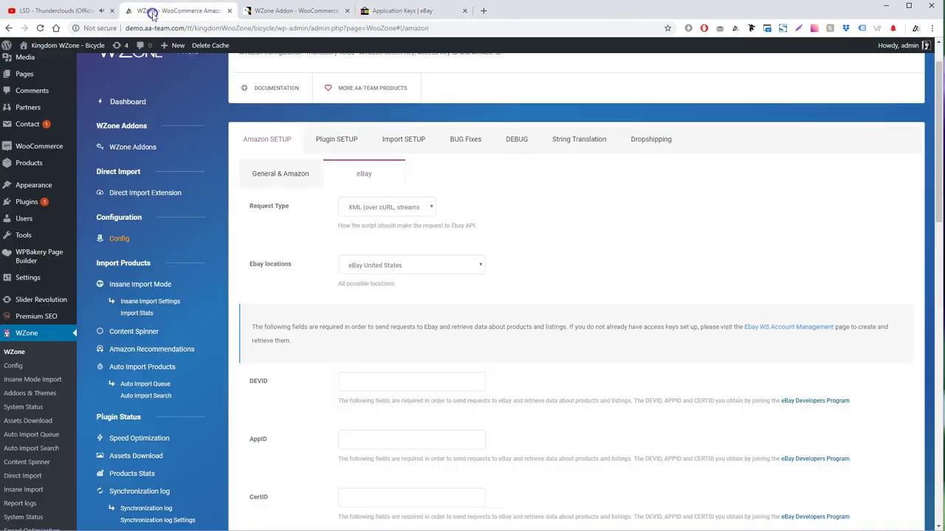
# Copy the production Dev ID and Cert ID into the second key field and CertID.
pyautogui.click(426, 12)
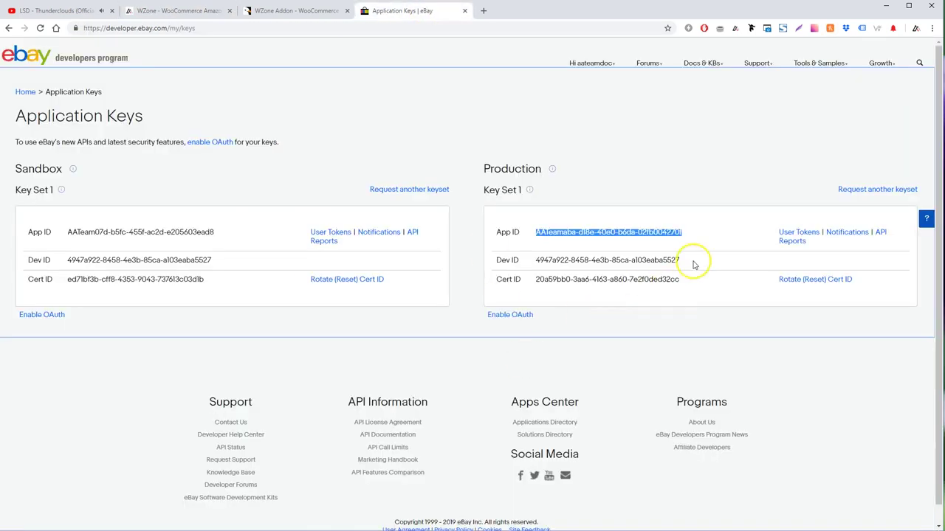
pyautogui.moveTo(693, 263); pyautogui.dragTo(540, 262)
pyautogui.hotkey('ctrl', 'c')
pyautogui.click(172, 16)
pyautogui.click(346, 437)
pyautogui.hotkey('ctrl', 'v')
pyautogui.click(420, 14)
pyautogui.moveTo(683, 280); pyautogui.dragTo(526, 281)
pyautogui.hotkey('ctrl', 'c')
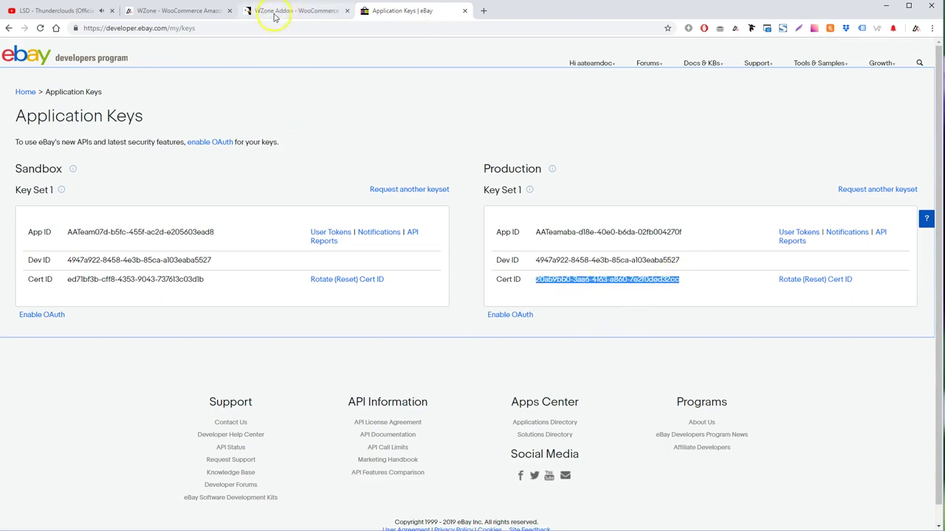
pyautogui.click(173, 12)
pyautogui.scroll(-1, 408, 474)
pyautogui.click(373, 449)
pyautogui.hotkey('ctrl', 'v')
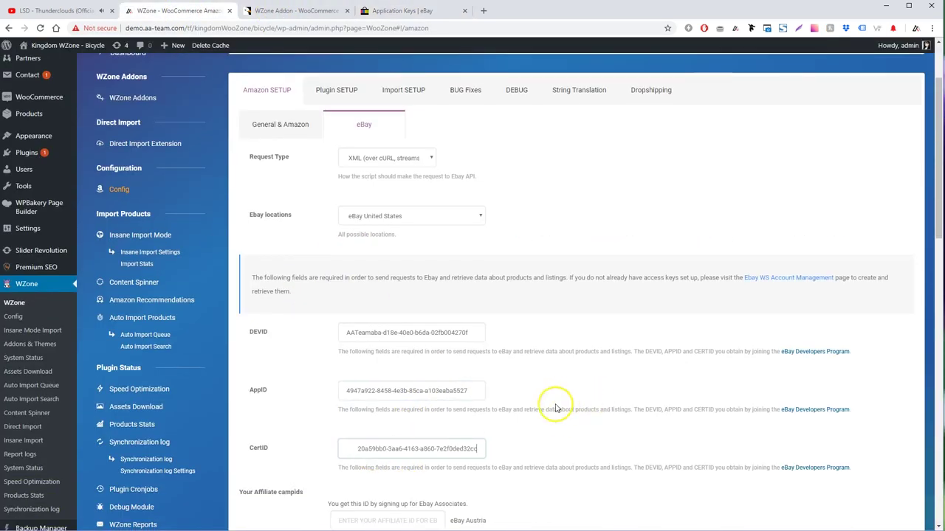
# Fix the misplaced keys: clear the wrong DEVID value and paste the App ID into AppID.
pyautogui.moveTo(360, 453); pyautogui.dragTo(301, 453)
pyautogui.moveTo(481, 394); pyautogui.dragTo(412, 332)
pyautogui.press('BackSpace')
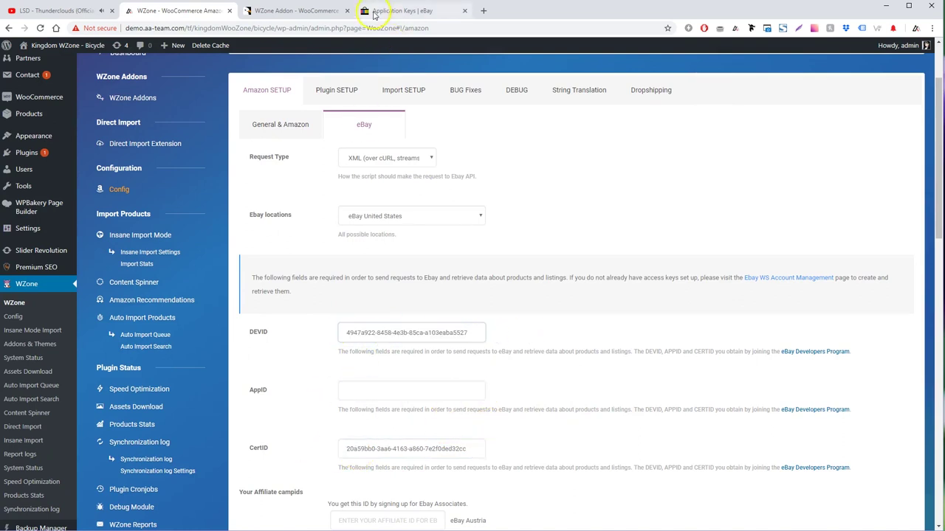
pyautogui.click(402, 11)
pyautogui.moveTo(533, 232); pyautogui.dragTo(702, 231)
pyautogui.hotkey('ctrl', 'c')
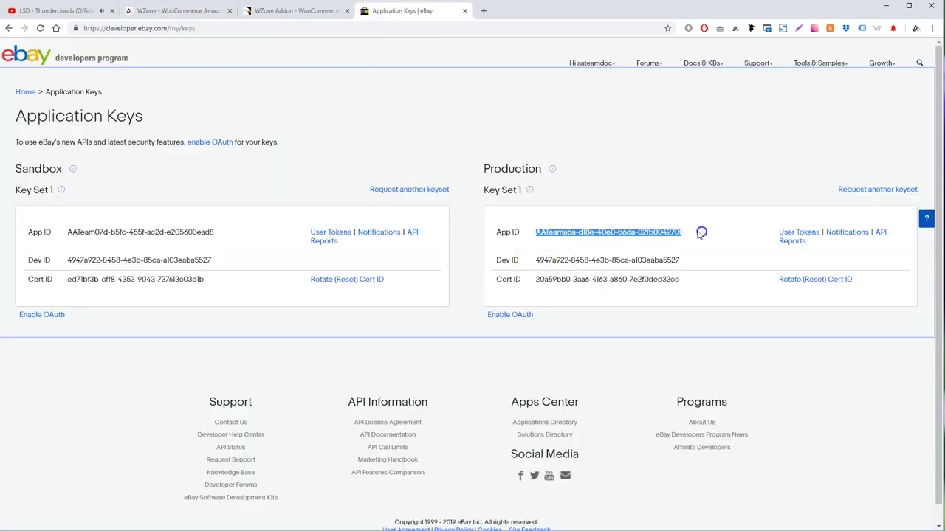
pyautogui.click(269, 11)
pyautogui.click(199, 10)
pyautogui.click(379, 390)
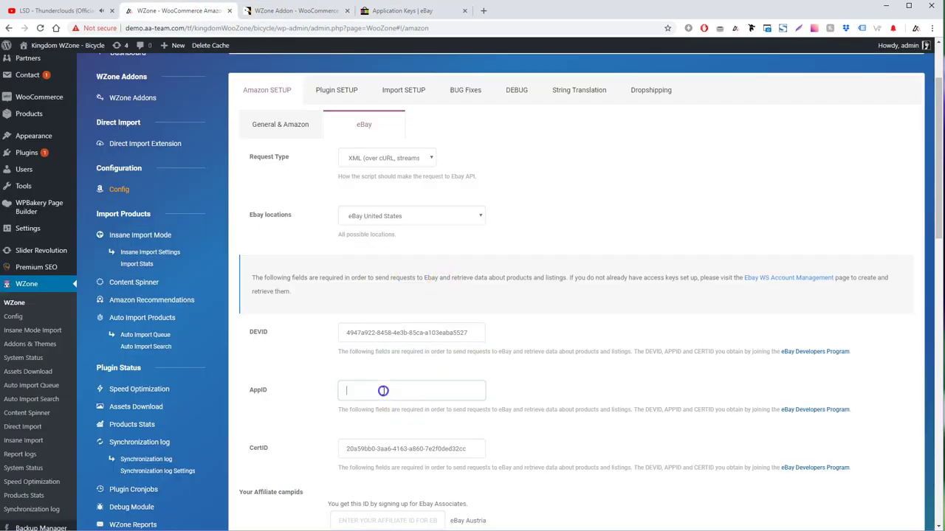
pyautogui.hotkey('ctrl', 'v')
pyautogui.scroll(-2, 449, 376)
pyautogui.click(379, 376)
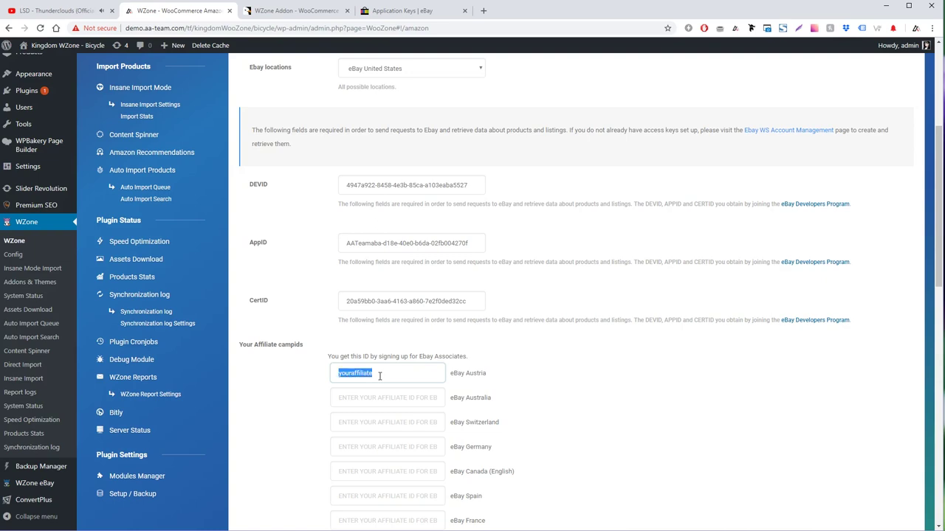
# Paste the affiliate ID into the eBay United States field.
pyautogui.scroll(-5, 414, 458)
pyautogui.scroll(-1, 414, 458)
pyautogui.click(360, 447)
pyautogui.write('youraffiliate')
# Save the eBay settings and confirm the eBay keys pass the check.
pyautogui.scroll(-3, 329, 442)
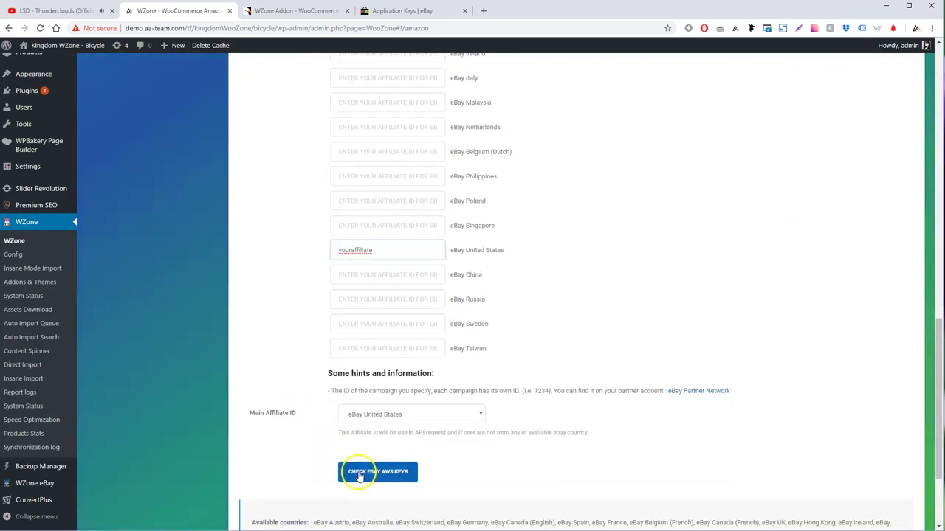
pyautogui.scroll(-2, 360, 476)
pyautogui.click(270, 485)
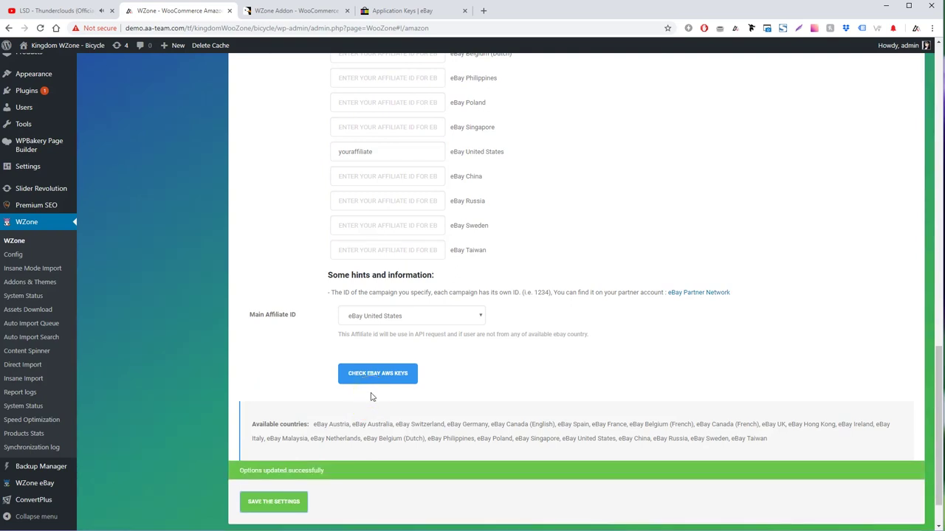
pyautogui.click(363, 384)
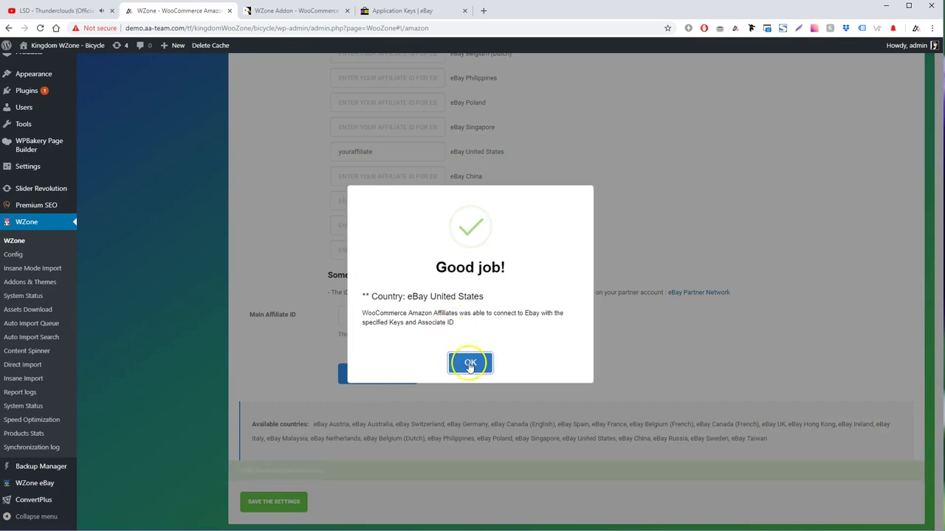
pyautogui.click(468, 362)
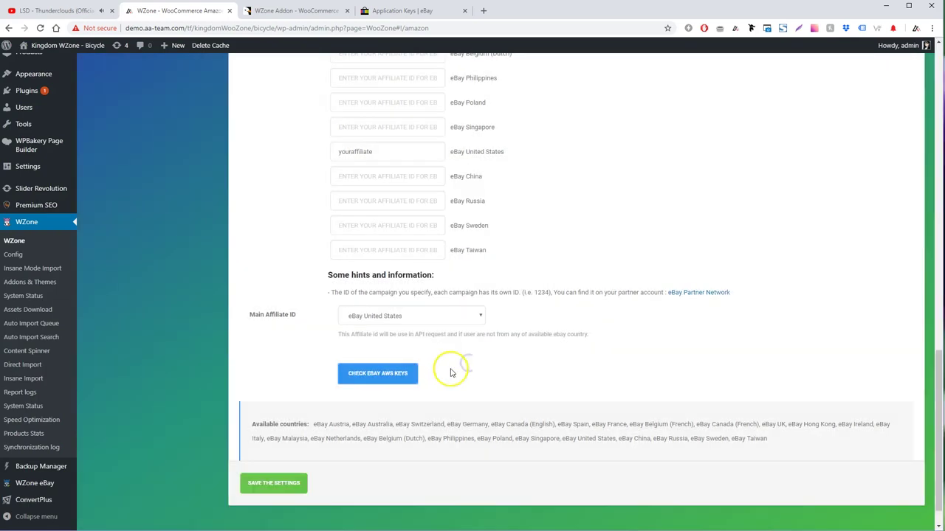
pyautogui.scroll(15, 458, 373)
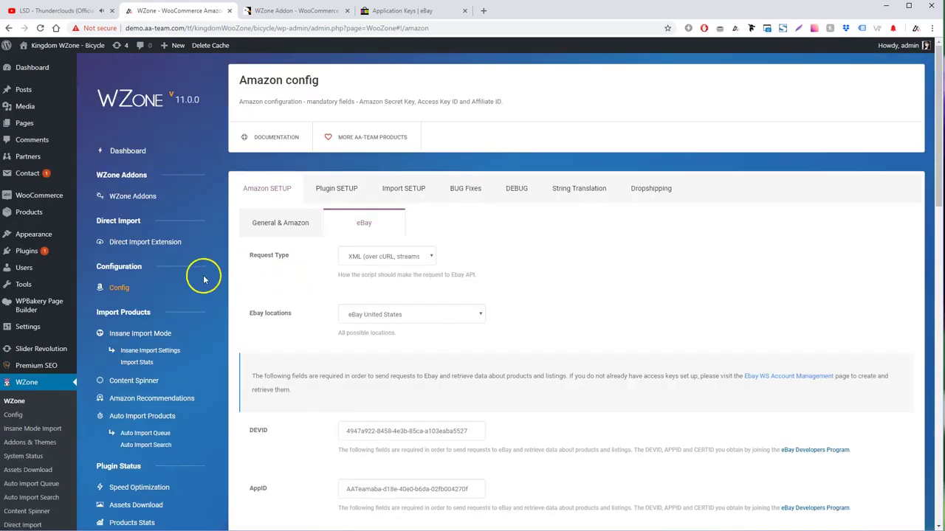
# Run an Insane Import eBay search for 'bicycle', returning 2 491 items across 125 pages.
pyautogui.click(118, 334)
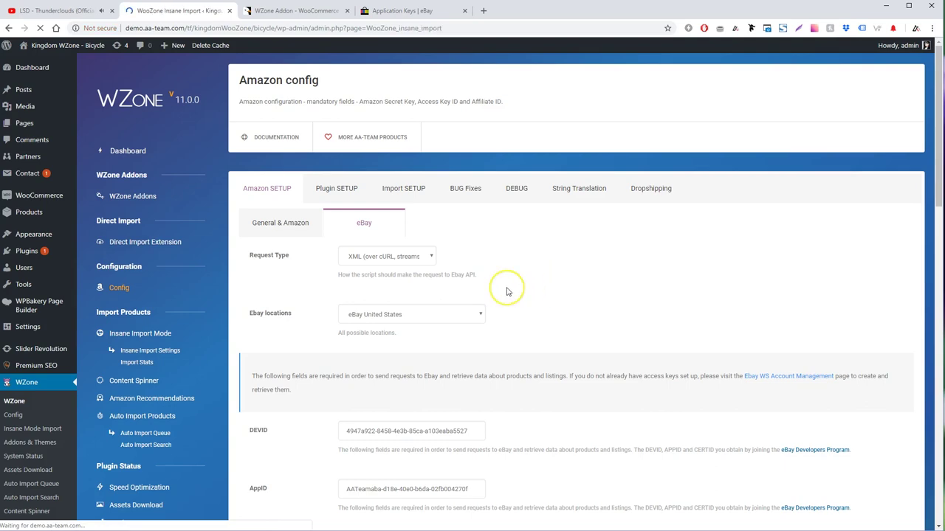
pyautogui.click(382, 318)
pyautogui.scroll(-1, 382, 317)
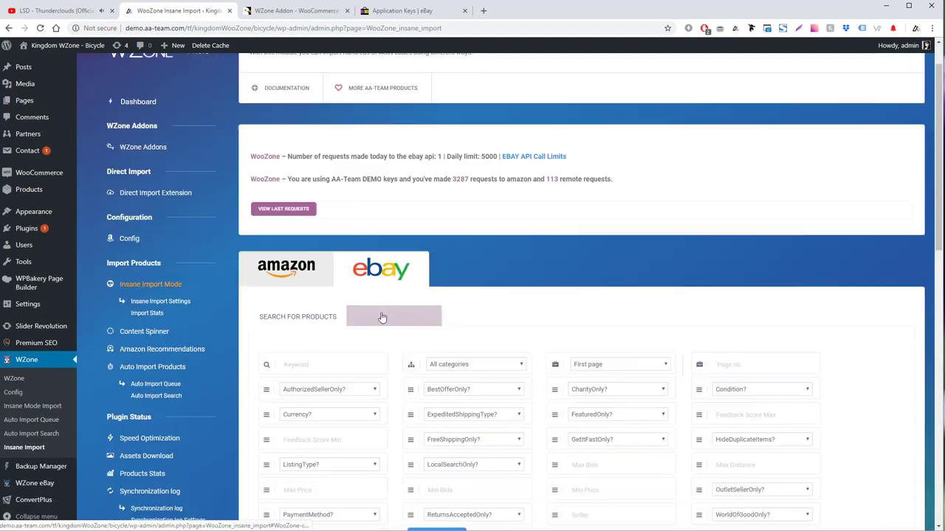
pyautogui.scroll(-1, 517, 287)
pyautogui.click(316, 313)
pyautogui.write('bycicle')
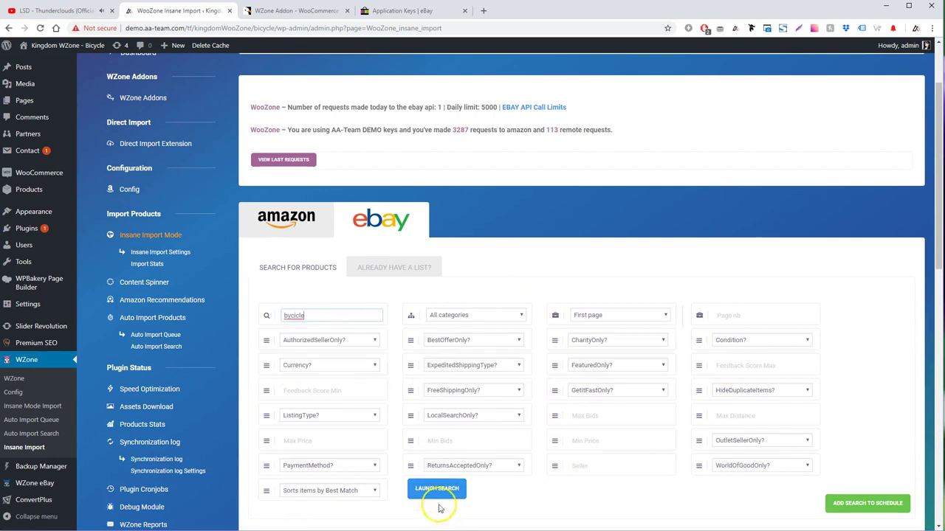
pyautogui.click(438, 494)
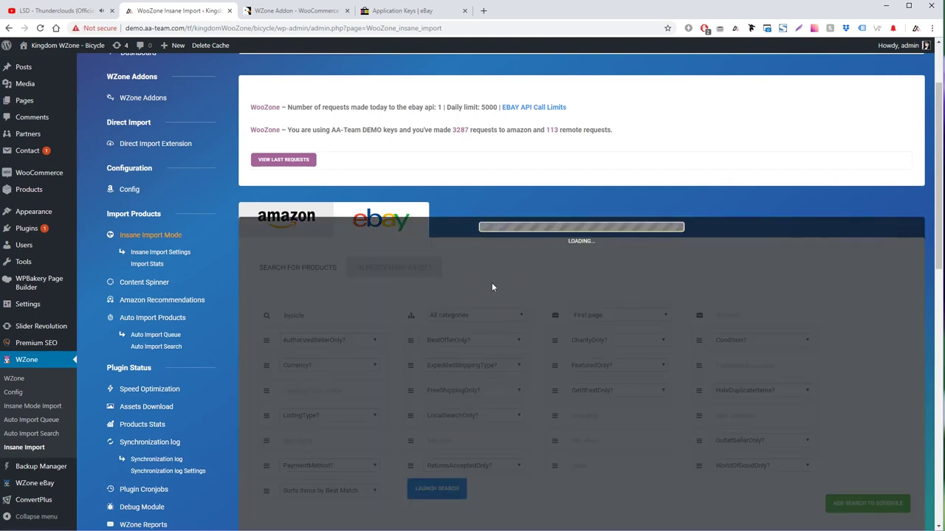
pyautogui.scroll(-2, 492, 284)
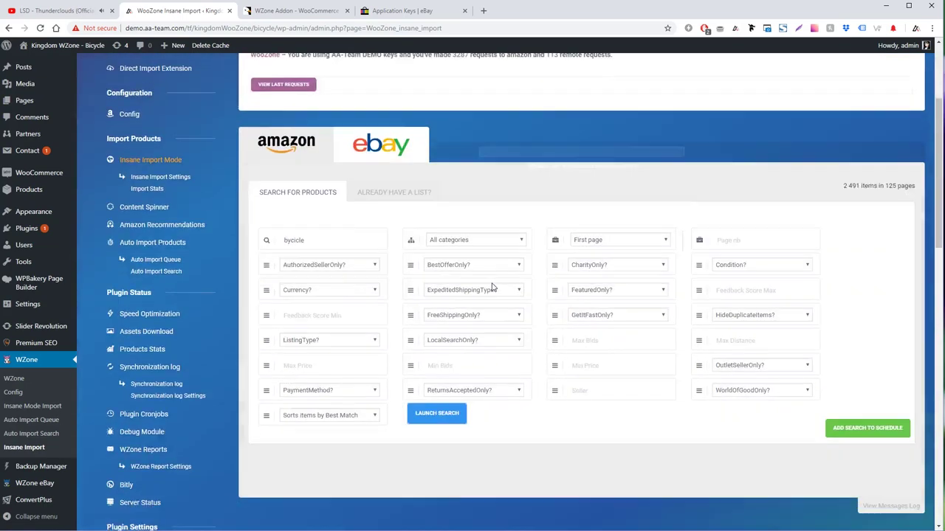
# Set the number of images per product to 56 and import the 20 queued eBay products.
pyautogui.scroll(-3, 489, 272)
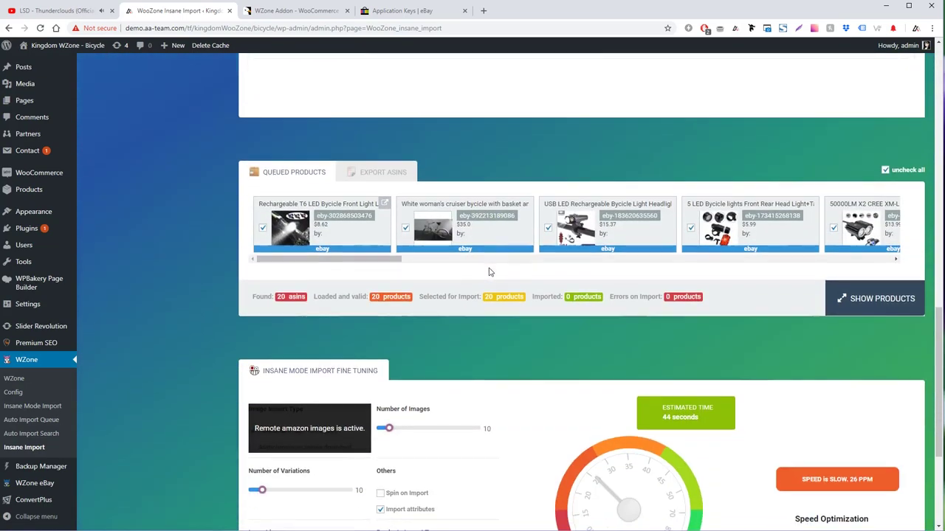
pyautogui.scroll(-3, 516, 299)
pyautogui.moveTo(389, 282); pyautogui.dragTo(434, 285)
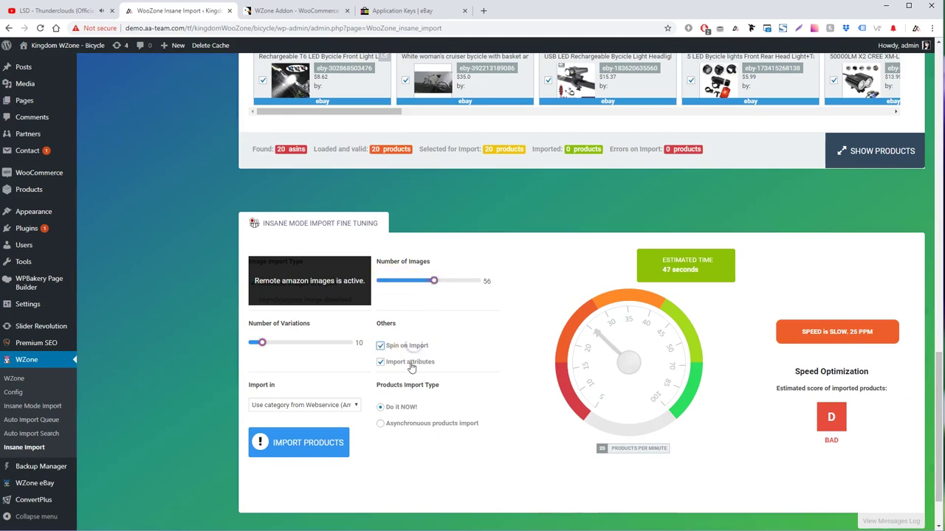
pyautogui.click(291, 447)
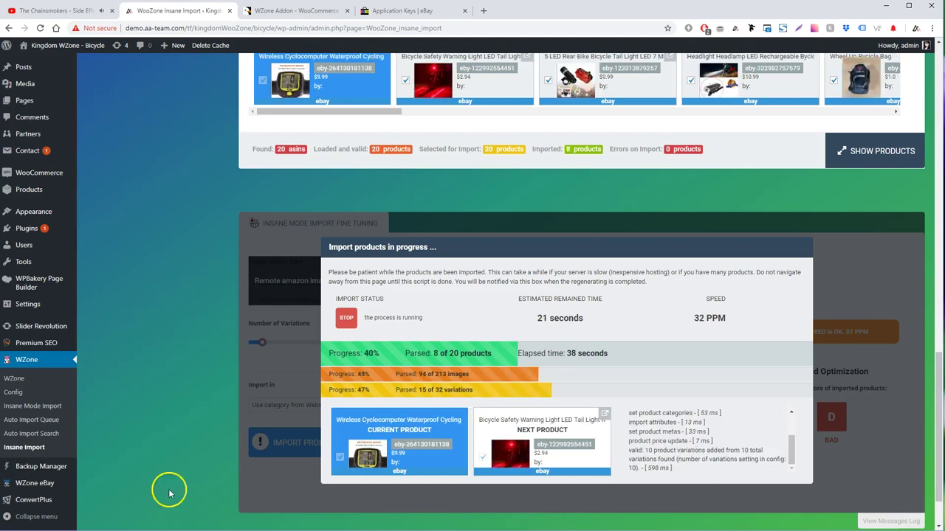
# Open All Products in a new tab and the cyclocomputer's storefront page in another.
pyautogui.middleClick(29, 190)
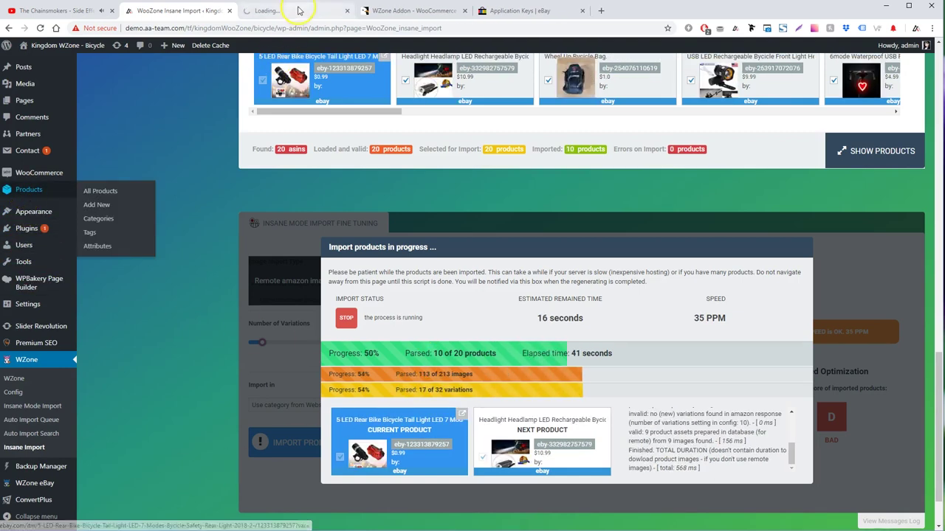
pyautogui.click(299, 11)
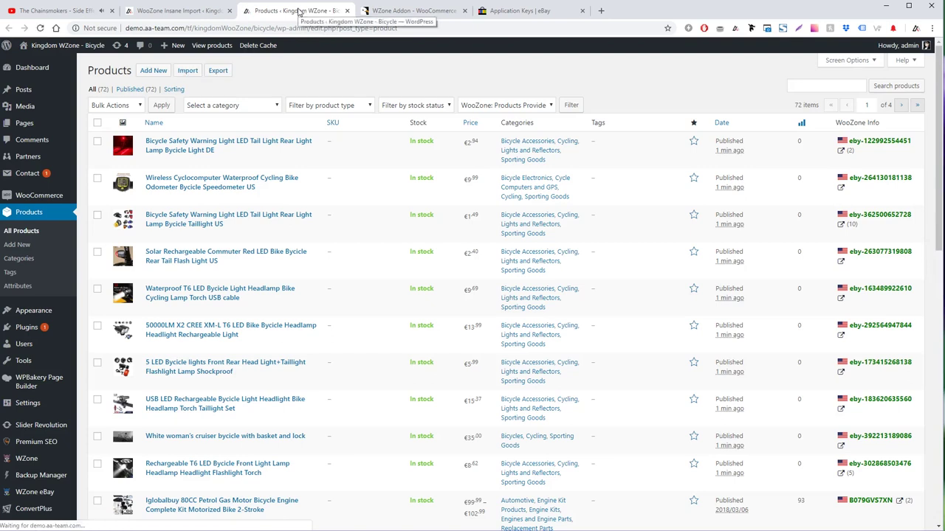
pyautogui.moveTo(222, 182)
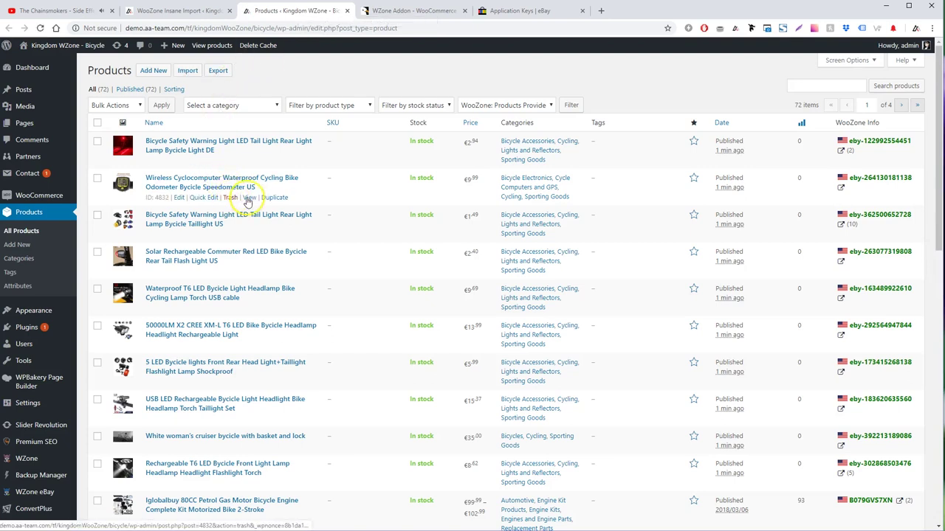
pyautogui.middleClick(249, 197)
pyautogui.click(382, 11)
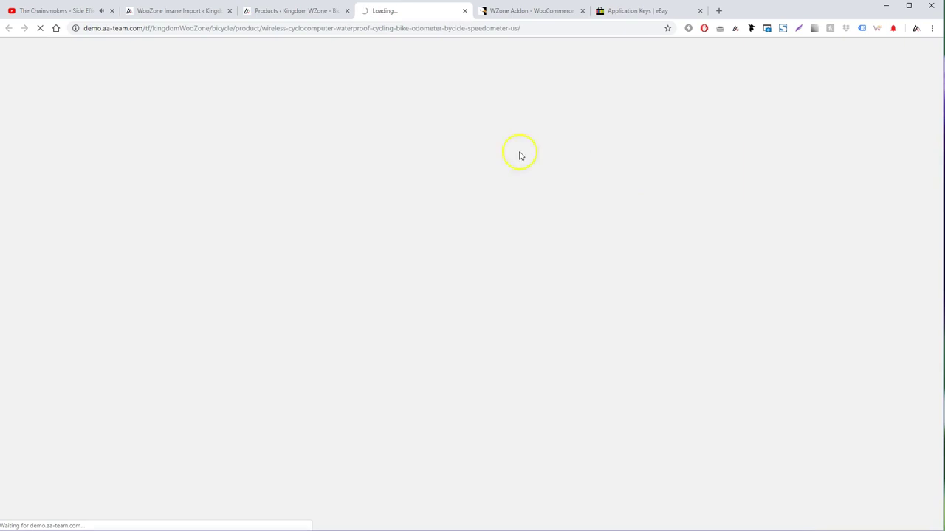
# Reload the Products list to show 77 items with the new eBay bike products.
pyautogui.click(176, 11)
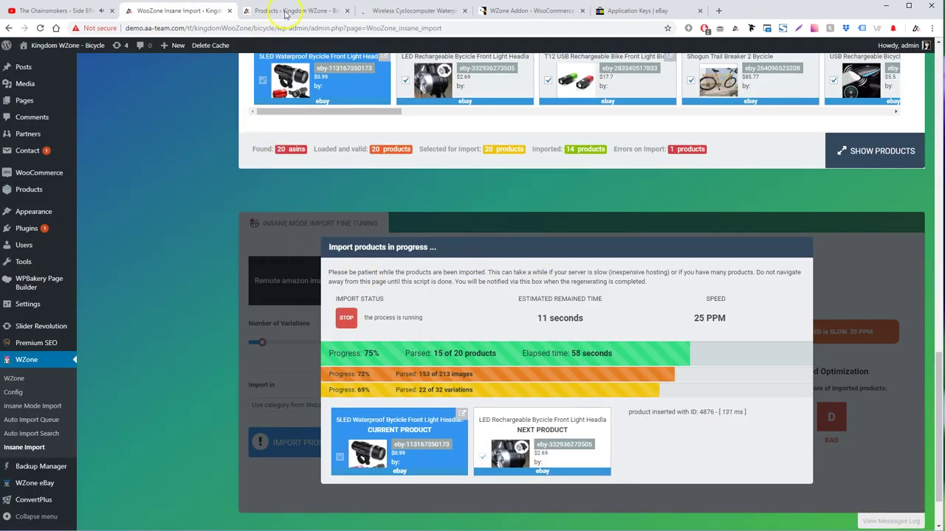
pyautogui.click(288, 11)
pyautogui.press('F5')
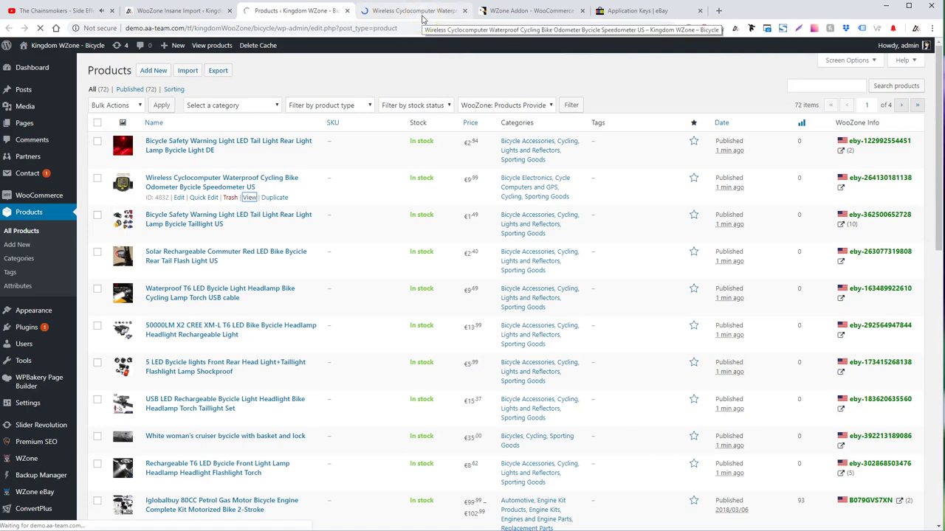
pyautogui.moveTo(854, 141); pyautogui.dragTo(905, 141)
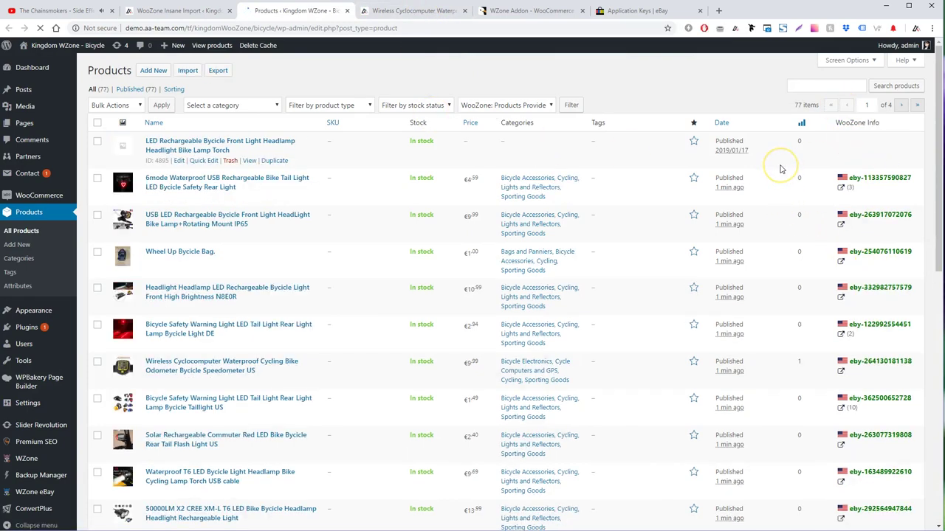
pyautogui.scroll(-5, 781, 171)
pyautogui.scroll(-2, 781, 172)
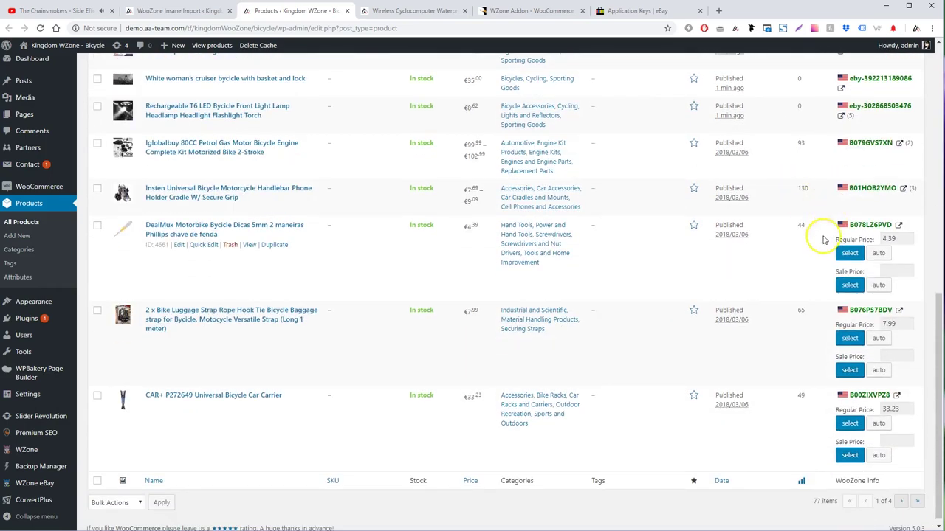
pyautogui.scroll(4, 446, 234)
pyautogui.scroll(4, 446, 234)
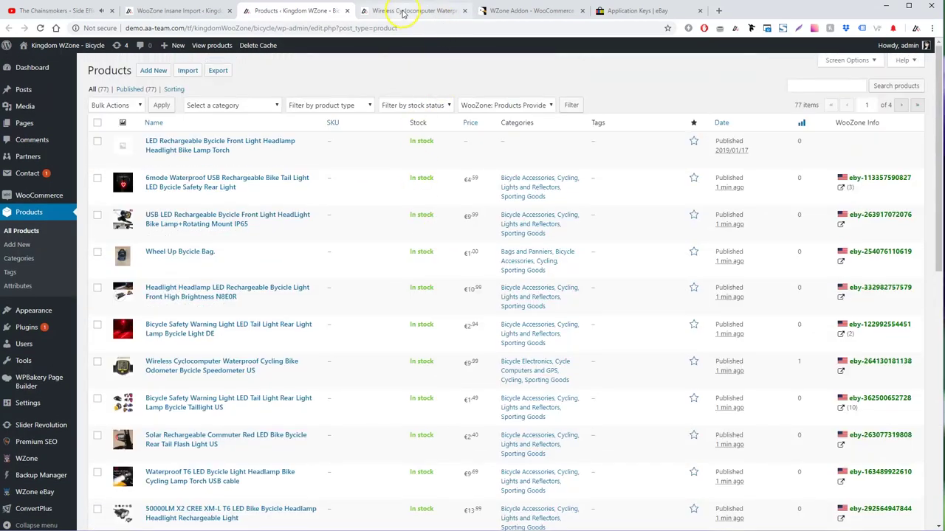
# Inspect the Wireless Cyclocomputer storefront page and its additional information attributes.
pyautogui.click(402, 11)
pyautogui.scroll(-1, 703, 314)
pyautogui.scroll(-1, 703, 313)
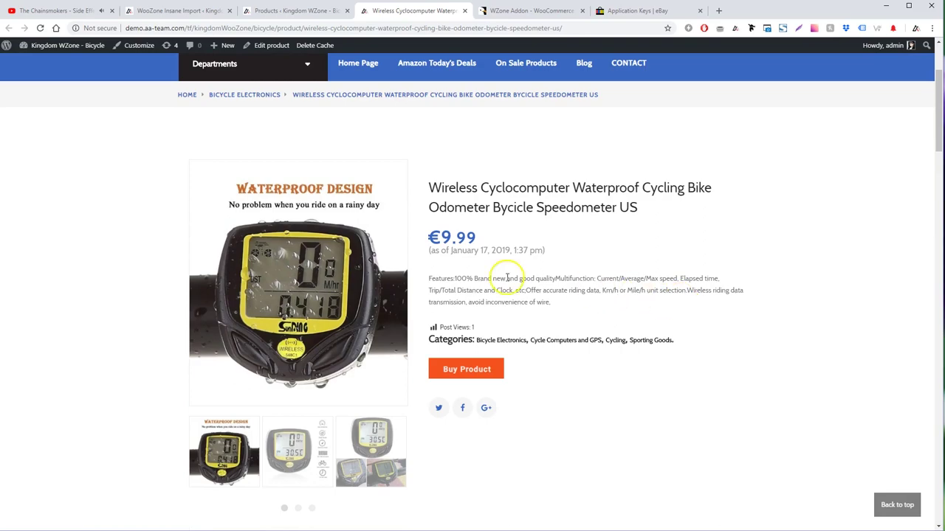
pyautogui.scroll(-2, 405, 342)
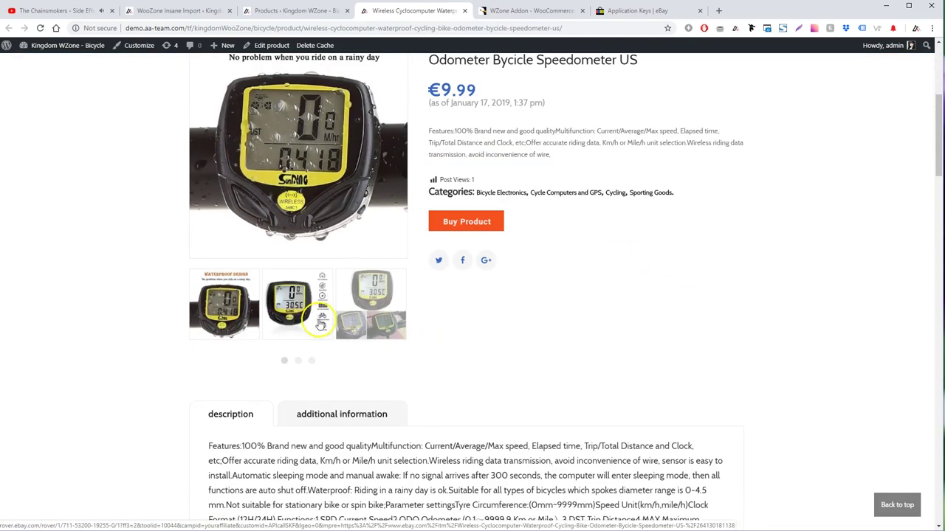
pyautogui.scroll(-1, 444, 310)
pyautogui.scroll(-2, 443, 309)
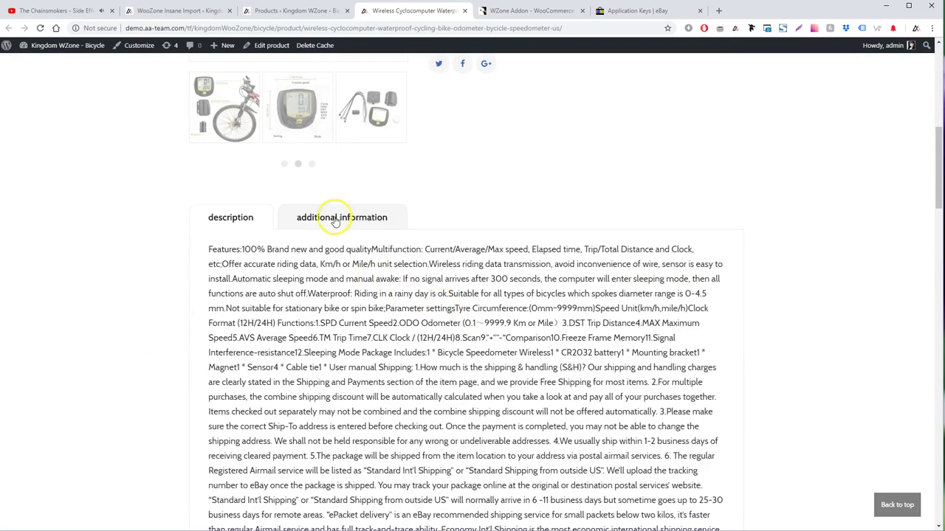
pyautogui.click(332, 215)
pyautogui.scroll(3, 311, 330)
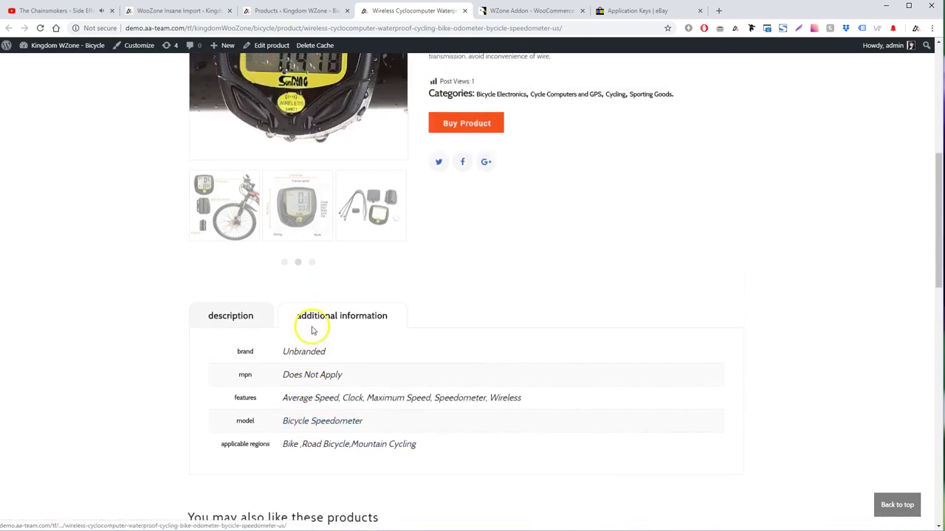
pyautogui.scroll(2, 351, 313)
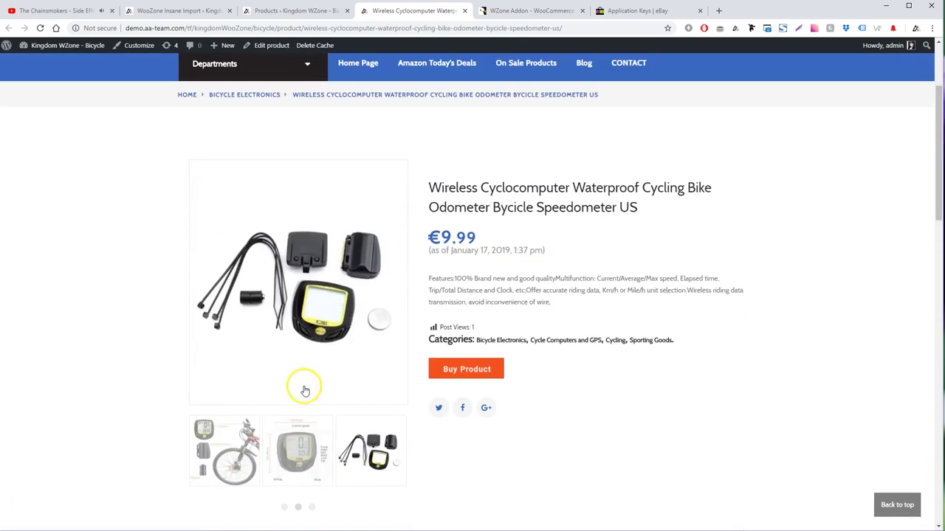
# Follow Buy Product to the eBay listing, then return to the import page log.
pyautogui.click(465, 377)
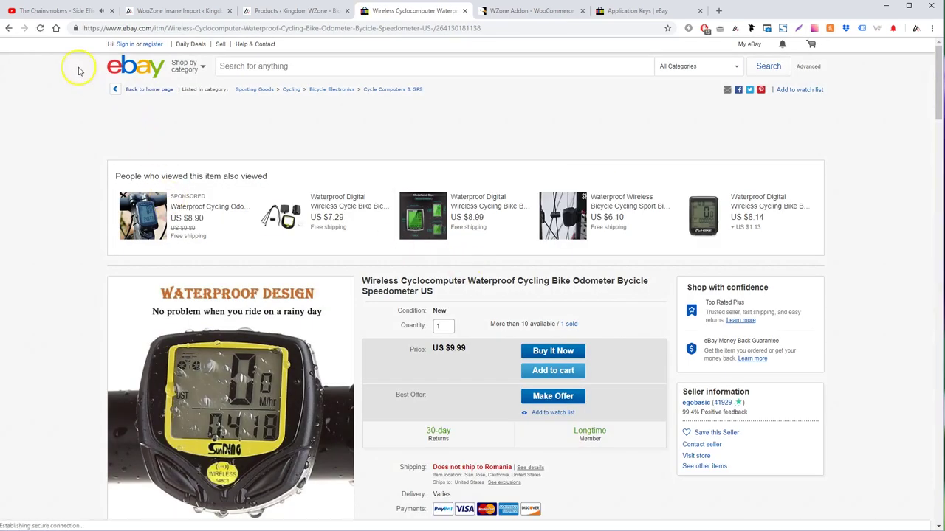
pyautogui.click(10, 29)
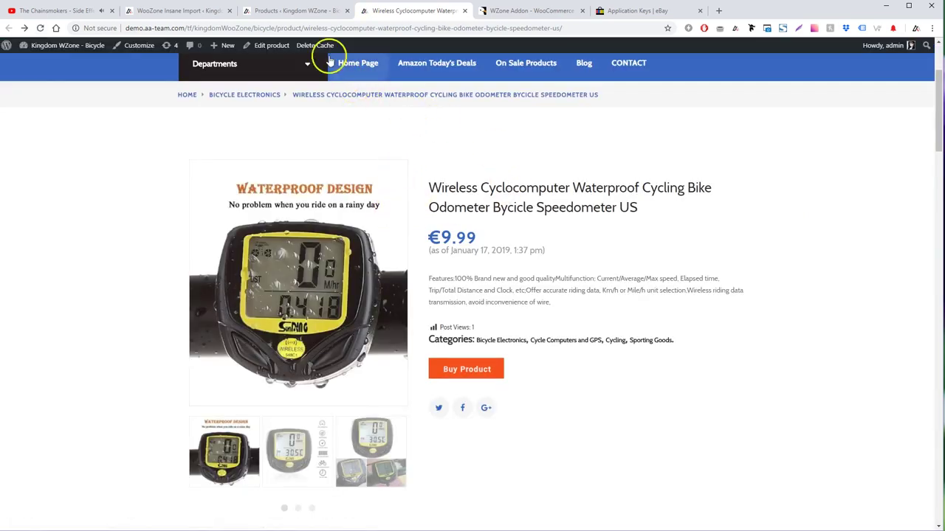
pyautogui.click(290, 10)
pyautogui.click(183, 11)
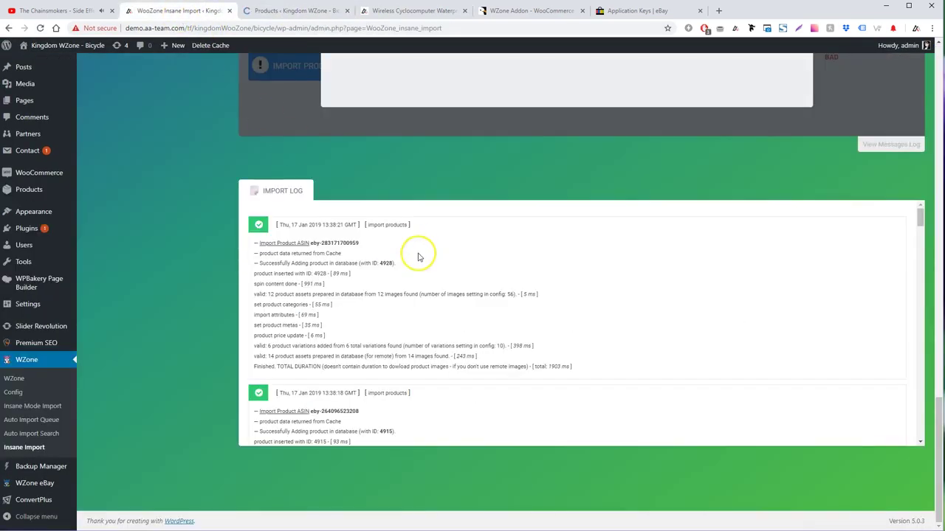
# Close the finished import progress dialog and view the import statistics.
pyautogui.scroll(5, 411, 246)
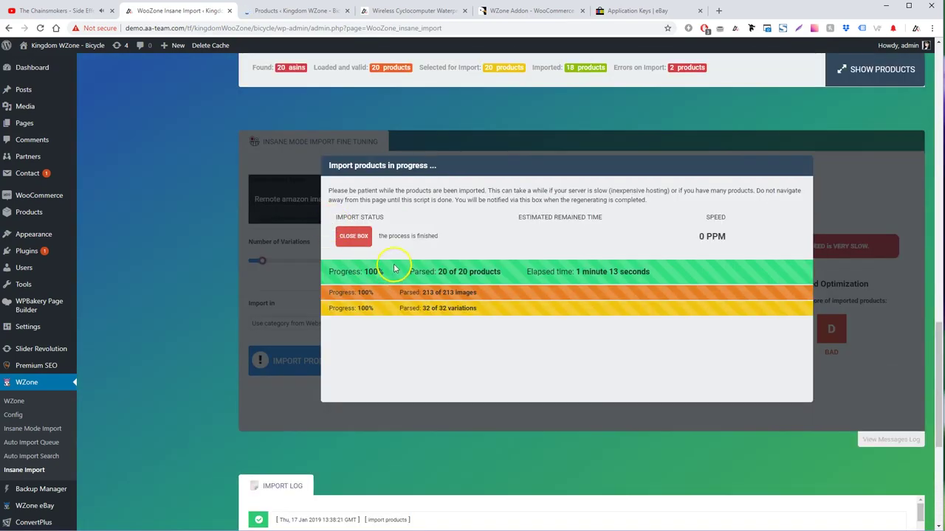
pyautogui.click(355, 237)
pyautogui.scroll(-10, 512, 302)
pyautogui.scroll(7, 516, 306)
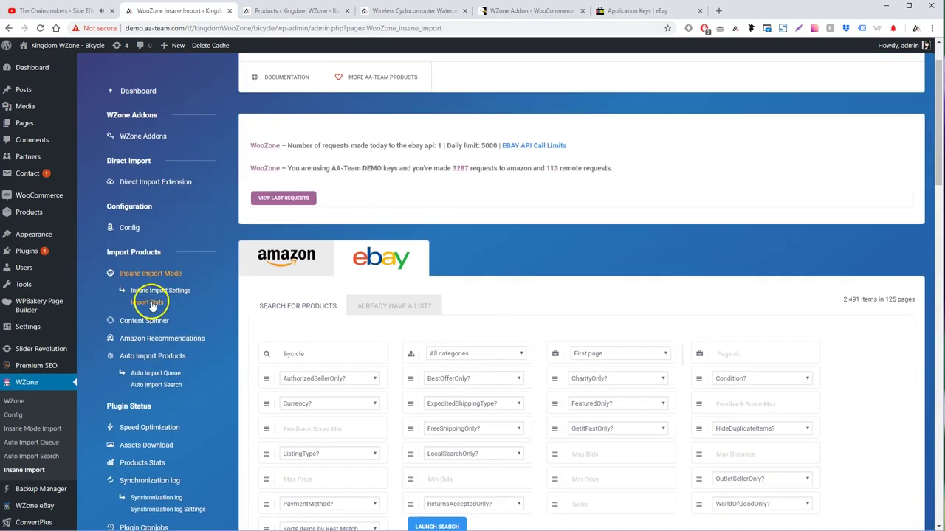
pyautogui.click(150, 304)
# Check the T12 USB light's storefront page, including its attributes and description.
pyautogui.click(280, 10)
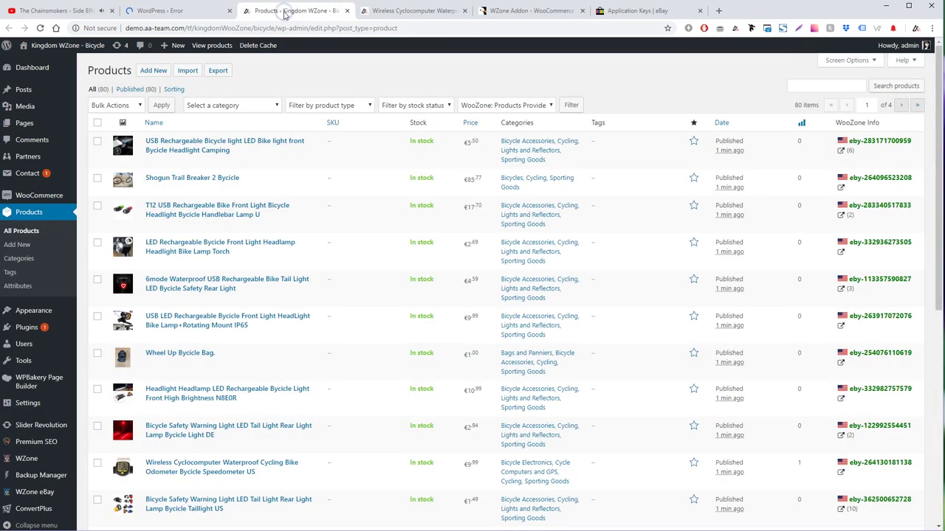
pyautogui.middleClick(249, 226)
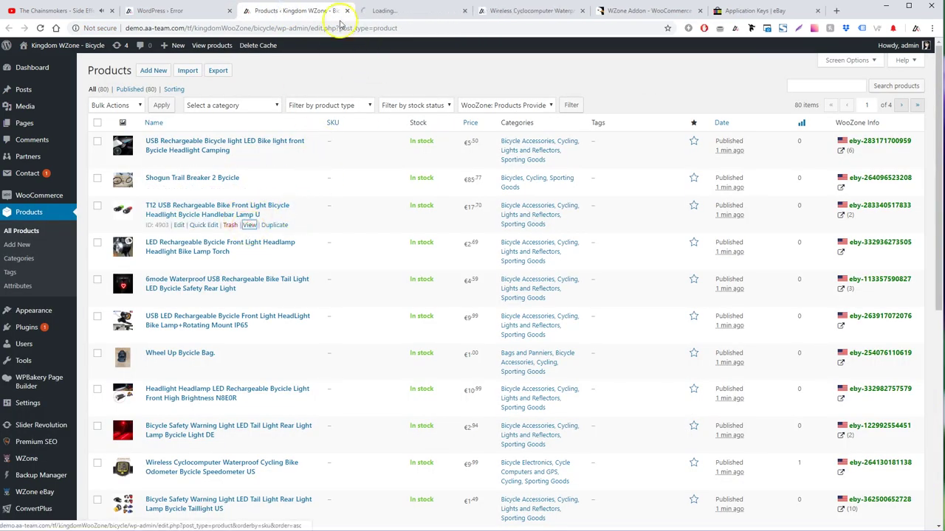
pyautogui.click(391, 10)
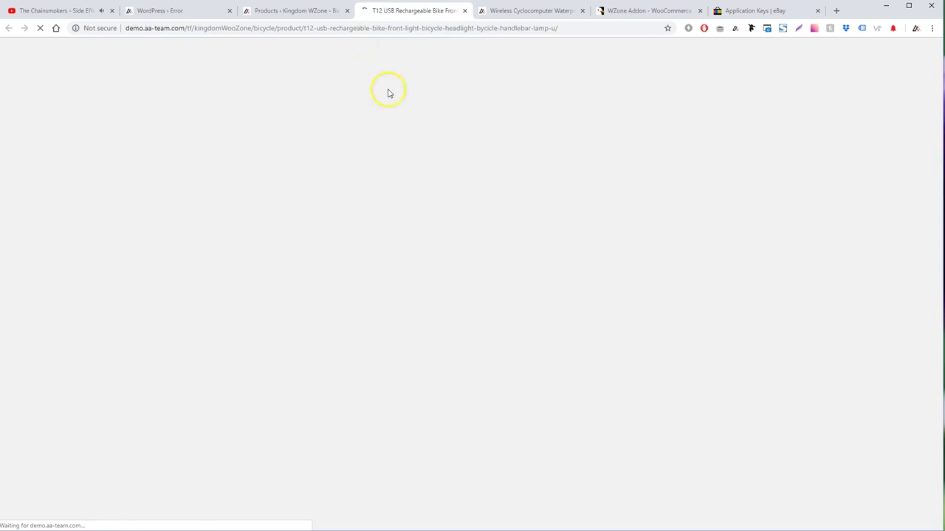
pyautogui.scroll(-3, 443, 244)
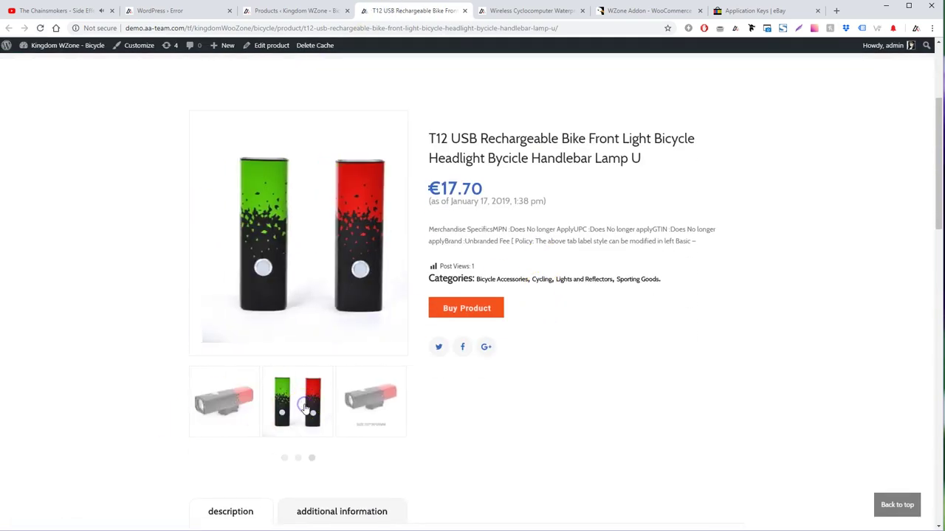
pyautogui.scroll(-3, 310, 414)
pyautogui.click(329, 315)
pyautogui.click(245, 332)
pyautogui.scroll(5, 305, 313)
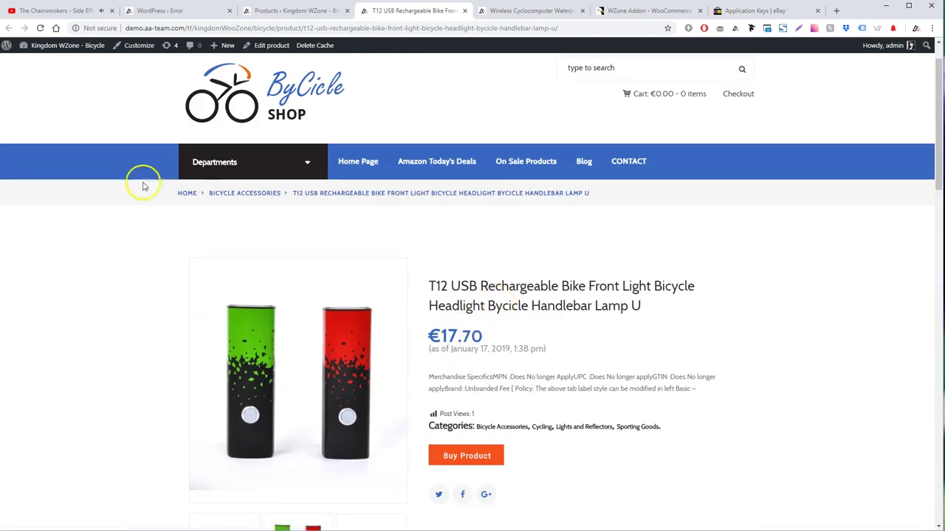
# Review the T12 product in the editor, then go to the WZone dashboard.
pyautogui.click(282, 11)
pyautogui.click(177, 225)
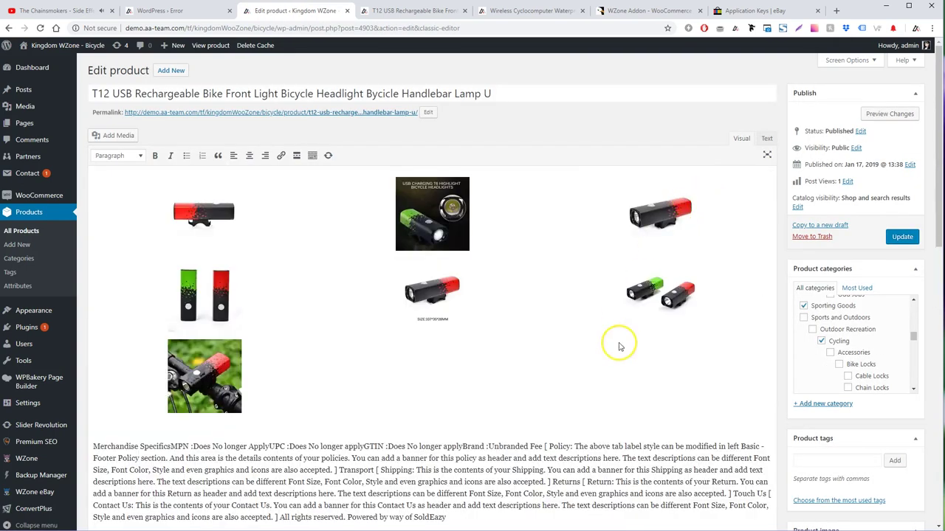
pyautogui.scroll(-1, 618, 347)
pyautogui.scroll(-2, 644, 304)
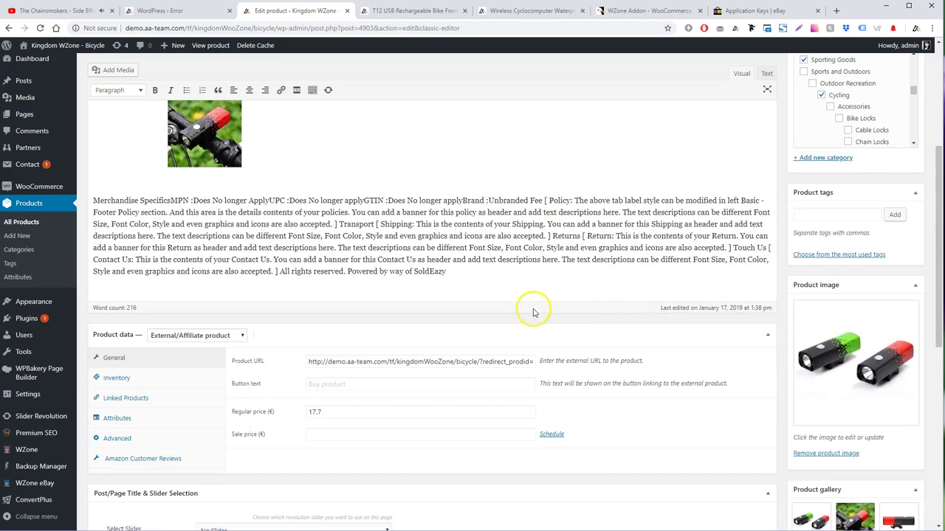
pyautogui.scroll(-2, 533, 312)
pyautogui.scroll(5, 528, 310)
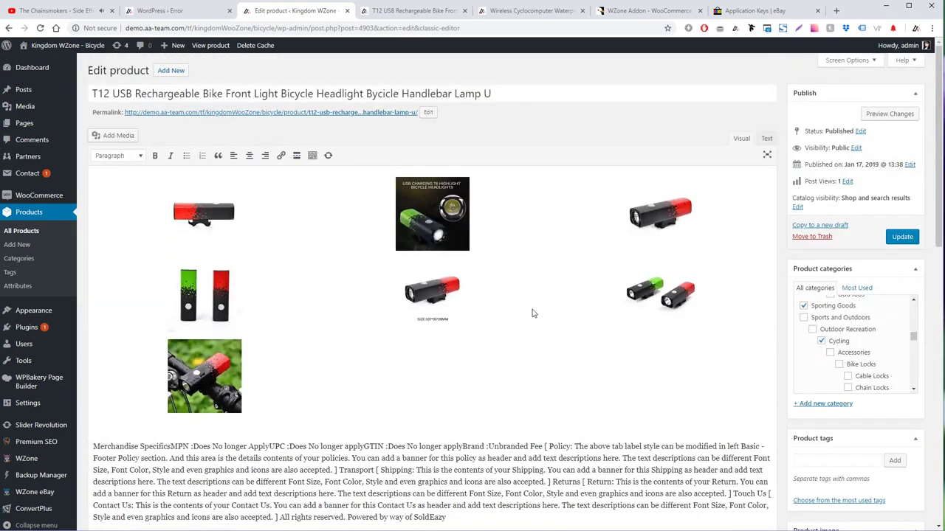
pyautogui.click(27, 459)
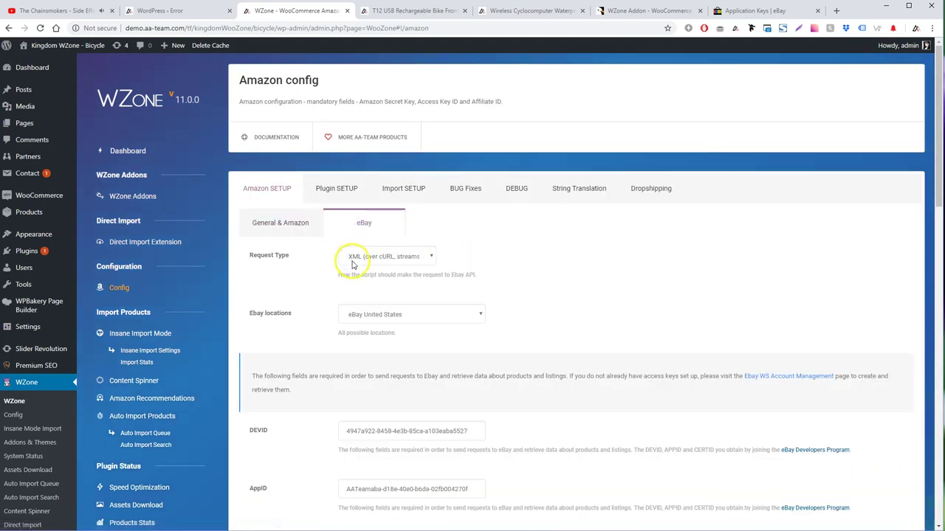
# Set the eBay location to eBay Germany, paste the affiliate ID, and save.
pyautogui.click(352, 264)
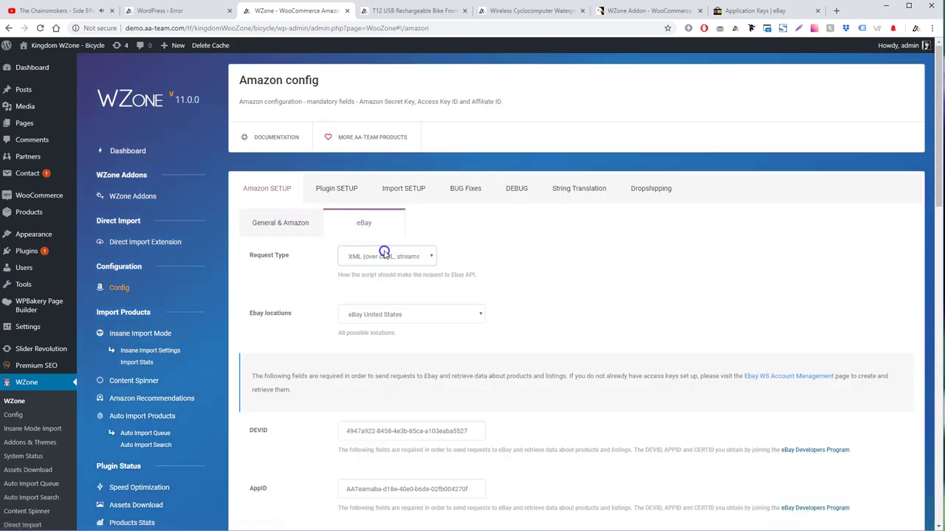
pyautogui.click(354, 266)
pyautogui.click(390, 314)
pyautogui.scroll(-1, 434, 413)
pyautogui.scroll(1, 434, 443)
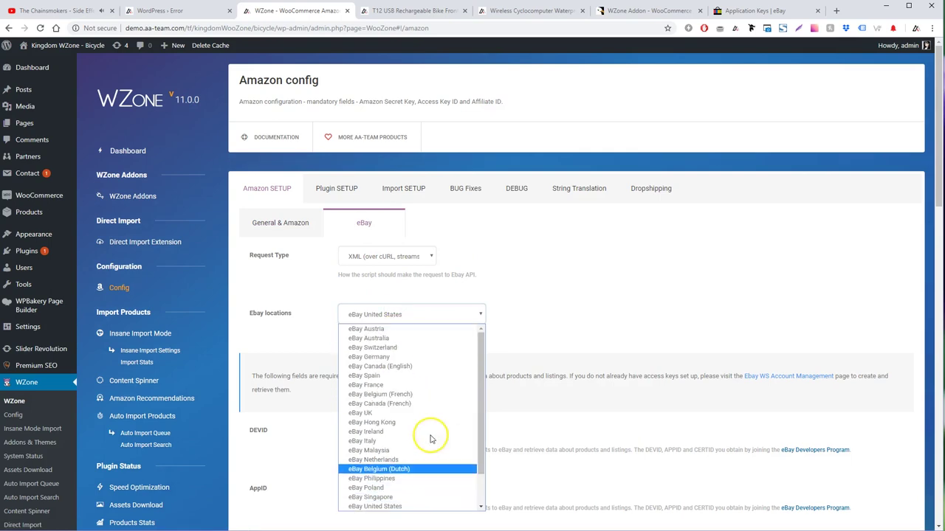
pyautogui.click(395, 357)
pyautogui.scroll(-5, 377, 352)
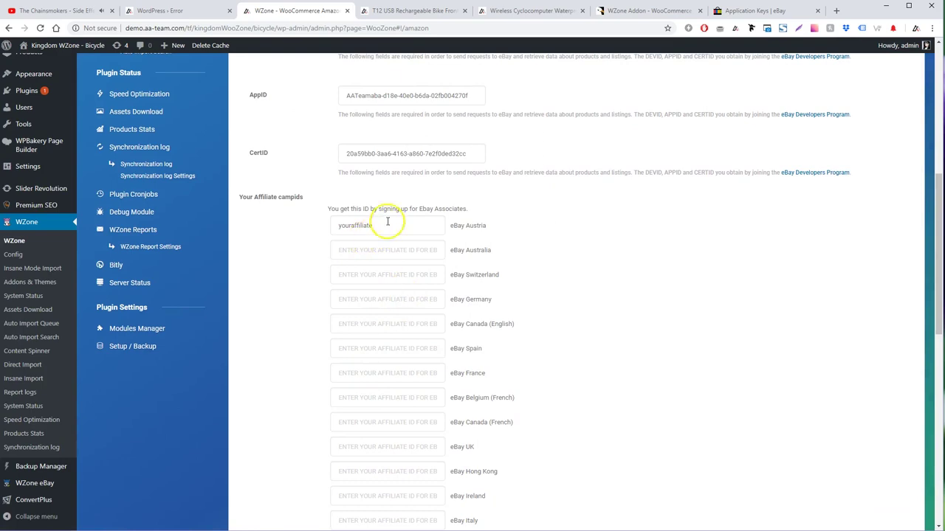
pyautogui.click(414, 303)
pyautogui.write('youraffiliate')
pyautogui.scroll(-7, 281, 317)
pyautogui.click(274, 448)
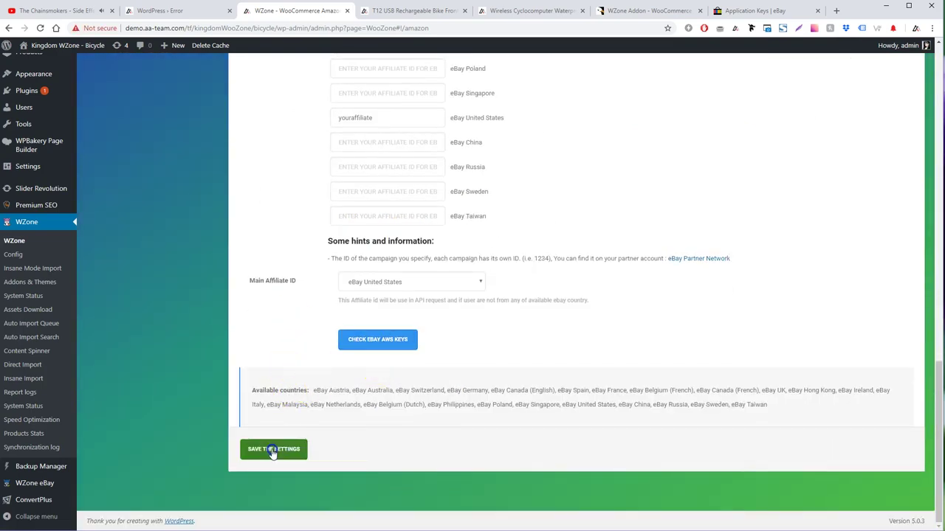
# Make eBay Germany the main affiliate ID and save the eBay settings again.
pyautogui.scroll(3, 437, 292)
pyautogui.scroll(8, 438, 293)
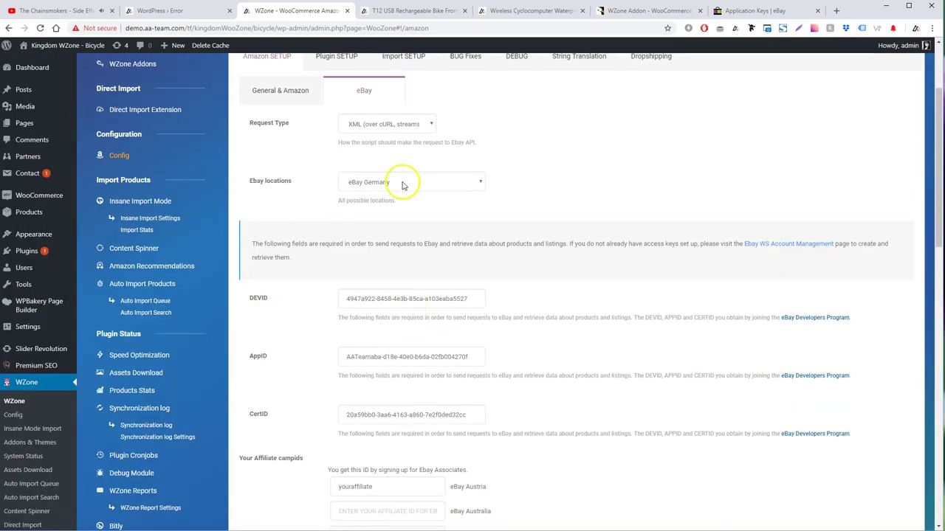
pyautogui.scroll(-11, 376, 369)
pyautogui.click(369, 281)
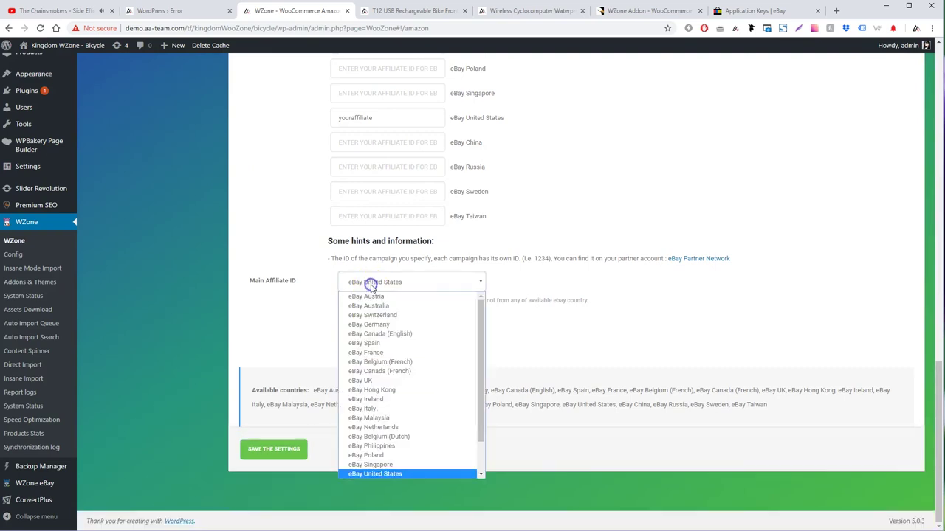
pyautogui.click(377, 328)
pyautogui.click(274, 450)
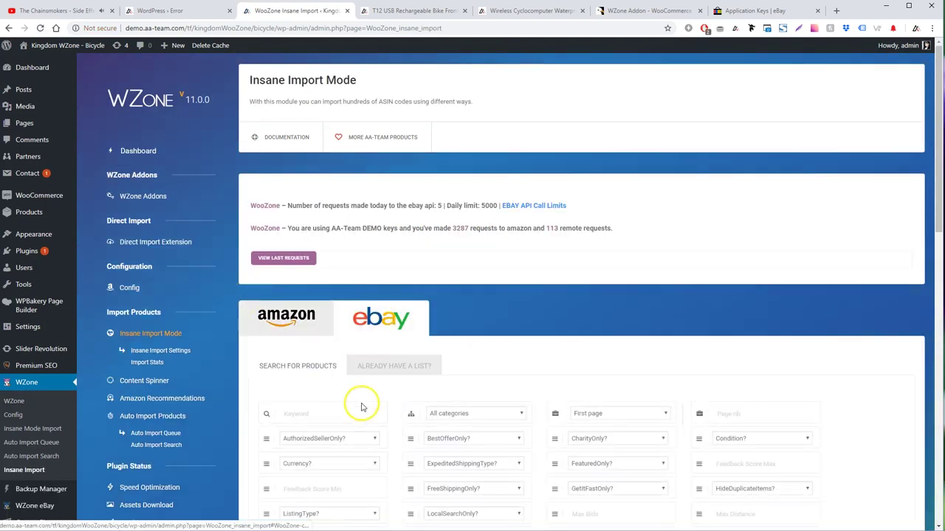
# Search eBay for the keyword 'samsung'.
pyautogui.click(361, 409)
pyautogui.scroll(-2, 325, 413)
pyautogui.write('samsung')
pyautogui.press('Return')
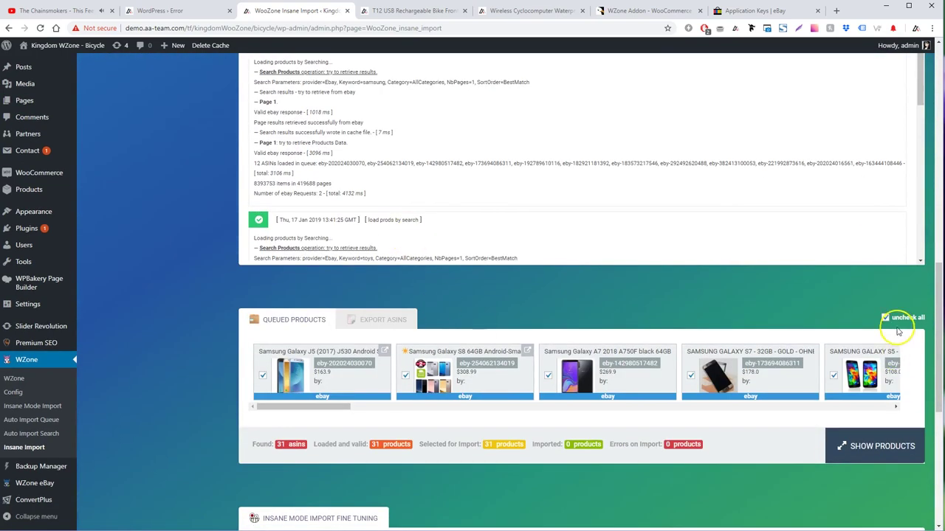
# Deselect all results, select the first five Samsung products and import them.
pyautogui.click(886, 317)
pyautogui.click(262, 375)
pyautogui.click(405, 375)
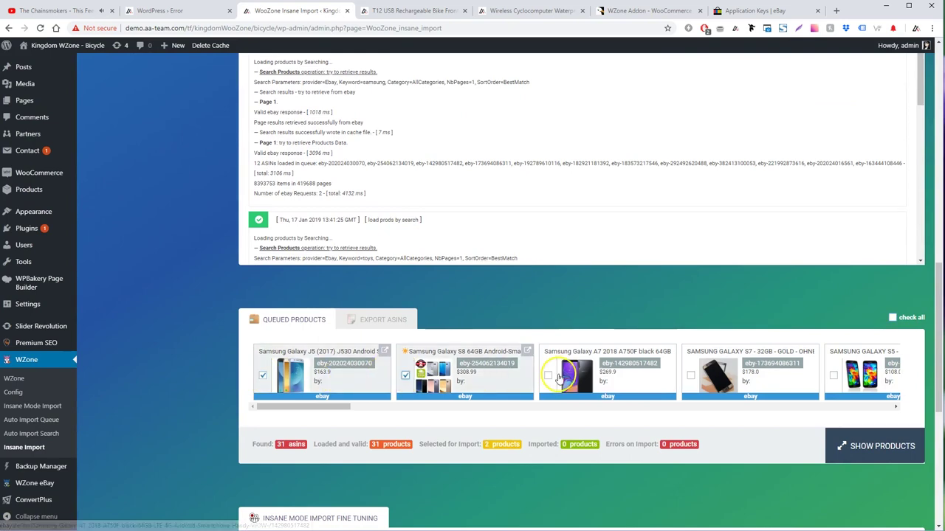
pyautogui.click(550, 375)
pyautogui.click(690, 375)
pyautogui.click(833, 375)
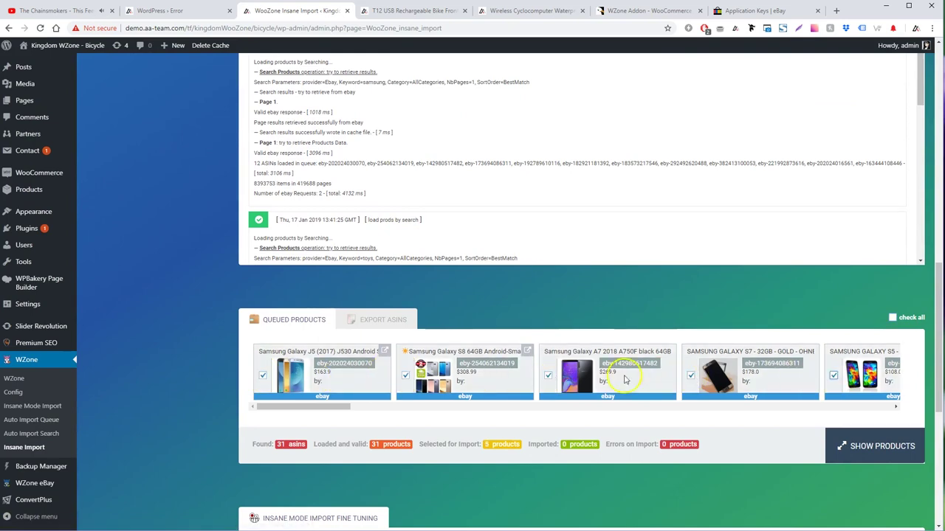
pyautogui.scroll(-5, 307, 366)
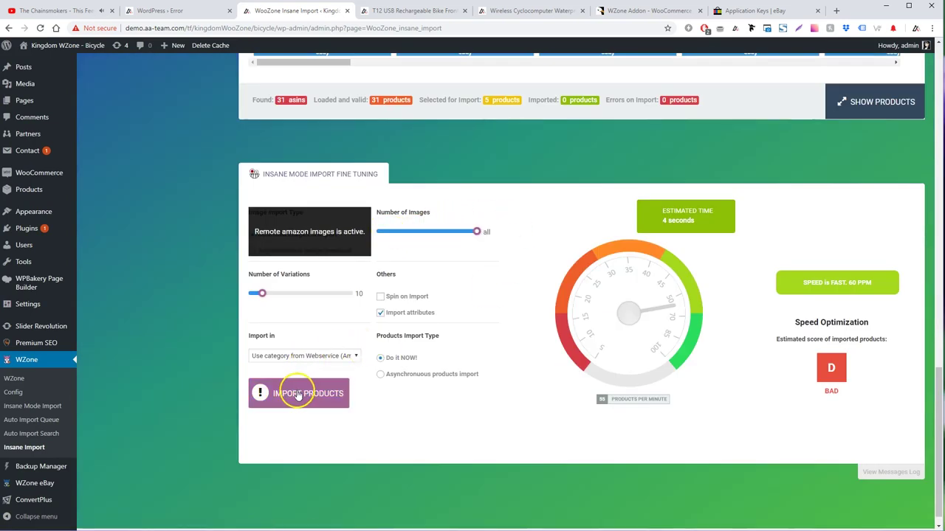
pyautogui.click(300, 394)
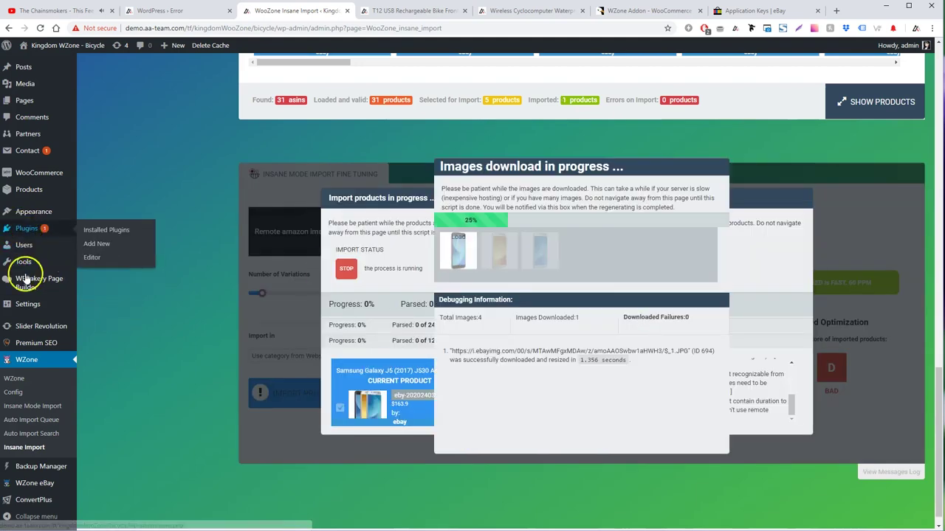
# Open the product list in a new tab; close the bike light and cyclocomputer tabs.
pyautogui.keyDown('ctrl'); pyautogui.click(30, 189); pyautogui.keyUp('ctrl')
pyautogui.click(369, 13)
pyautogui.middleClick(369, 13)
pyautogui.click(449, 10)
pyautogui.middleClick(449, 10)
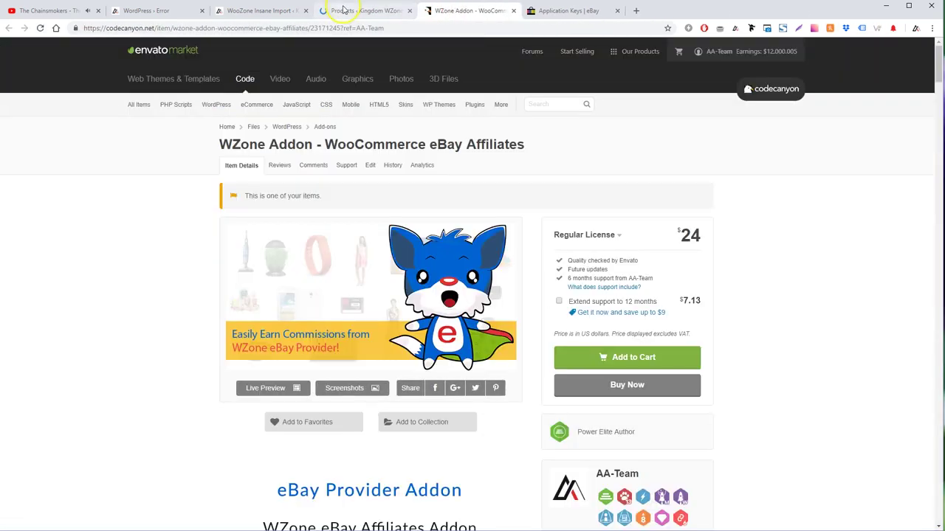
# From Products, open the Samsung Galaxy J5 storefront page in its own tab.
pyautogui.click(343, 9)
pyautogui.middleClick(542, 12)
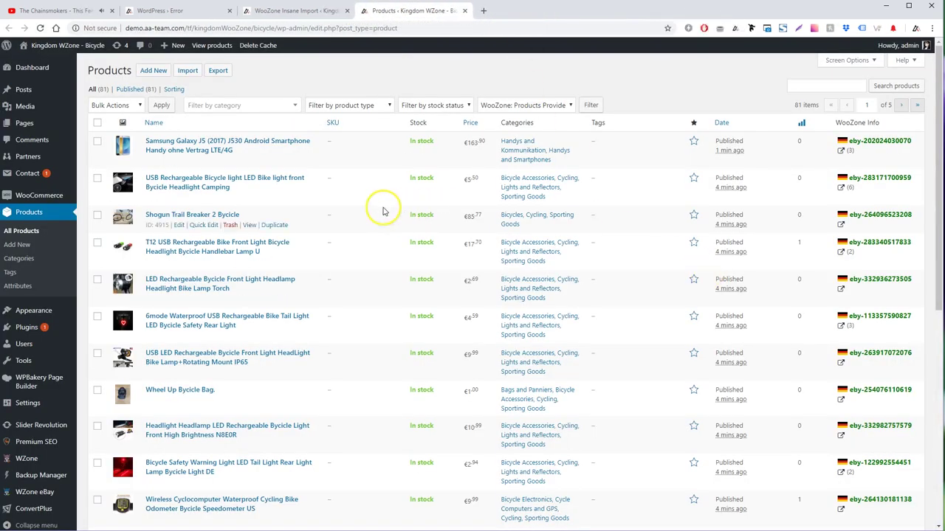
pyautogui.middleClick(250, 161)
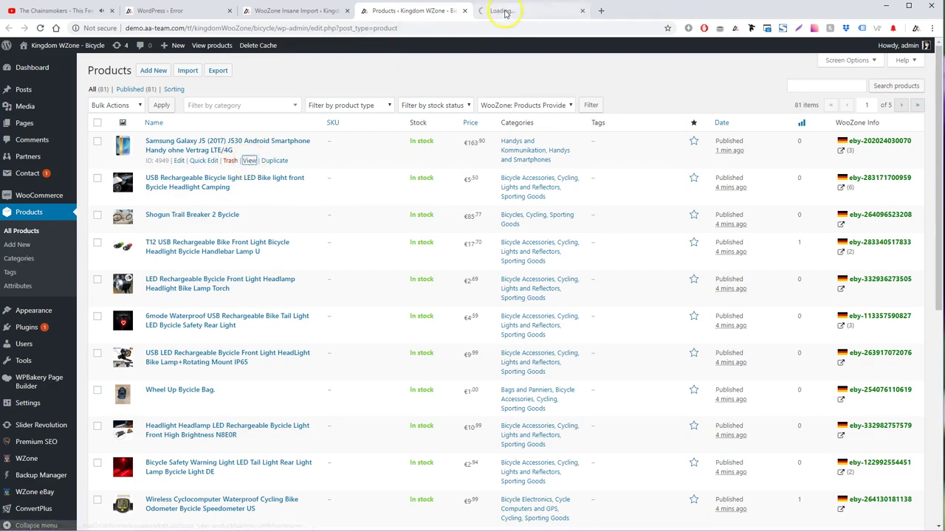
pyautogui.click(492, 11)
# Follow the J5's buy link to its eBay Germany listing, then return to the storefront page.
pyautogui.scroll(-2, 691, 318)
pyautogui.scroll(-3, 318, 295)
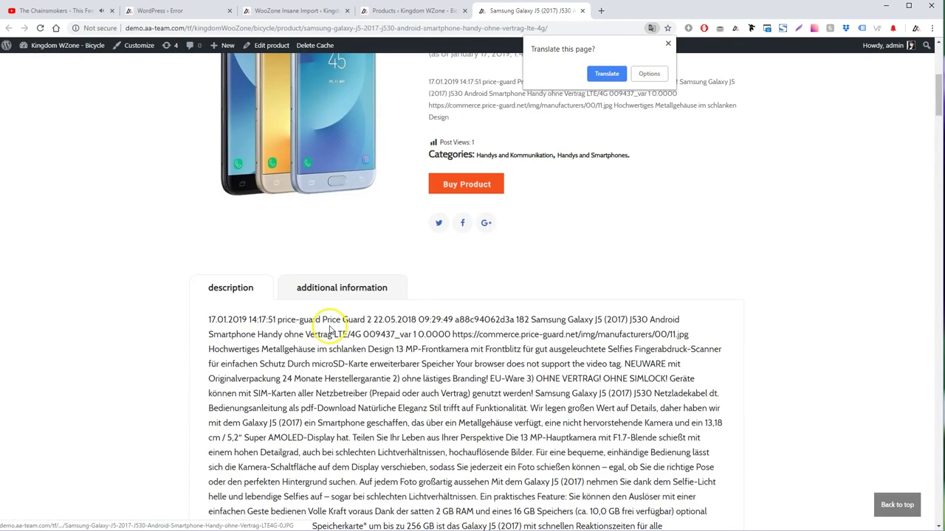
pyautogui.scroll(2, 443, 331)
pyautogui.click(461, 333)
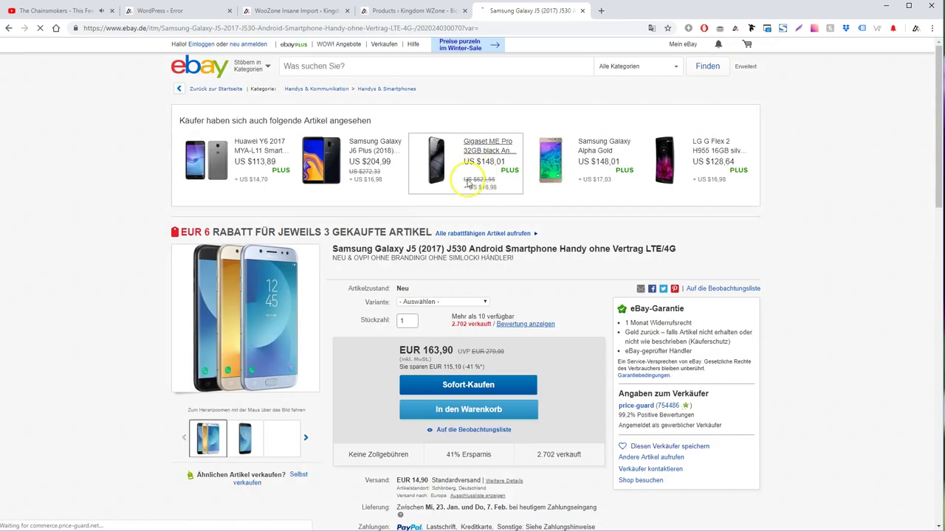
pyautogui.click(181, 28)
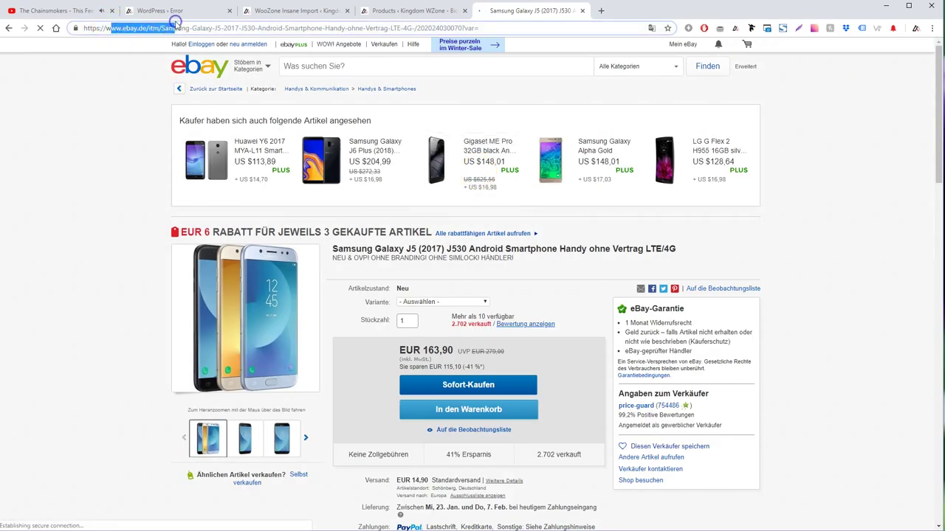
pyautogui.click(579, 293)
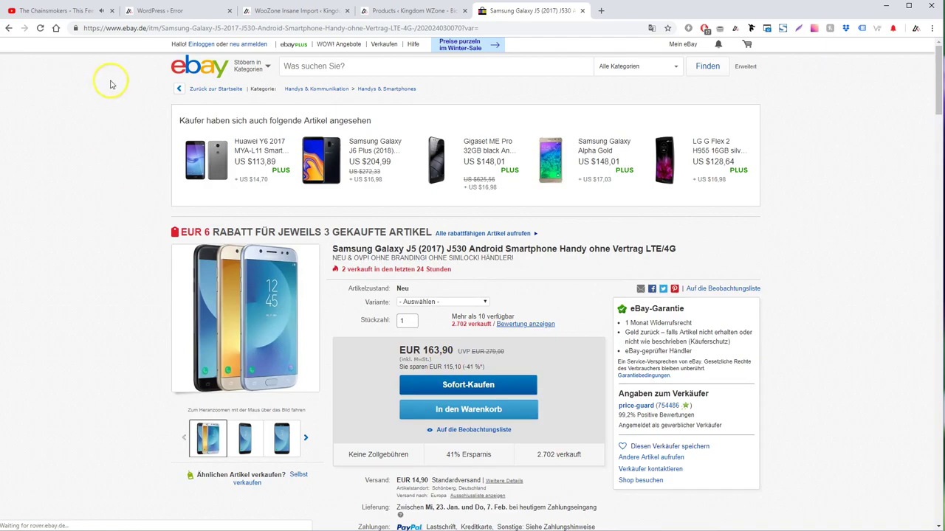
pyautogui.click(9, 30)
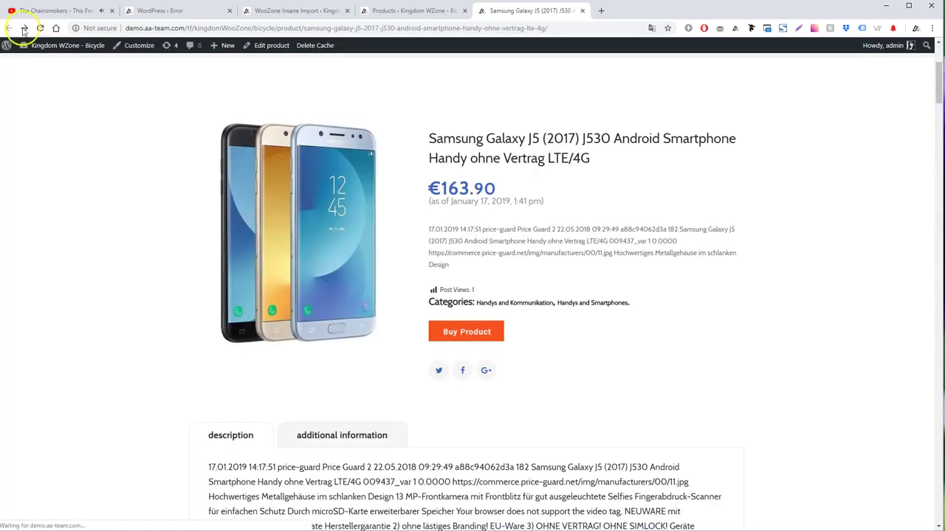
# Return to the Insane Import page and review its import log.
pyautogui.click(375, 11)
pyautogui.click(313, 11)
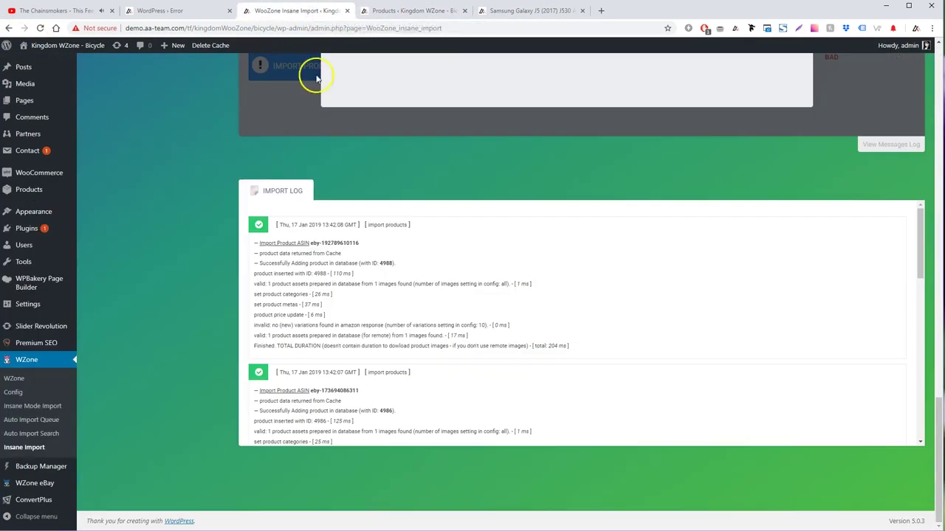
pyautogui.scroll(5, 227, 204)
pyautogui.scroll(-5, 281, 205)
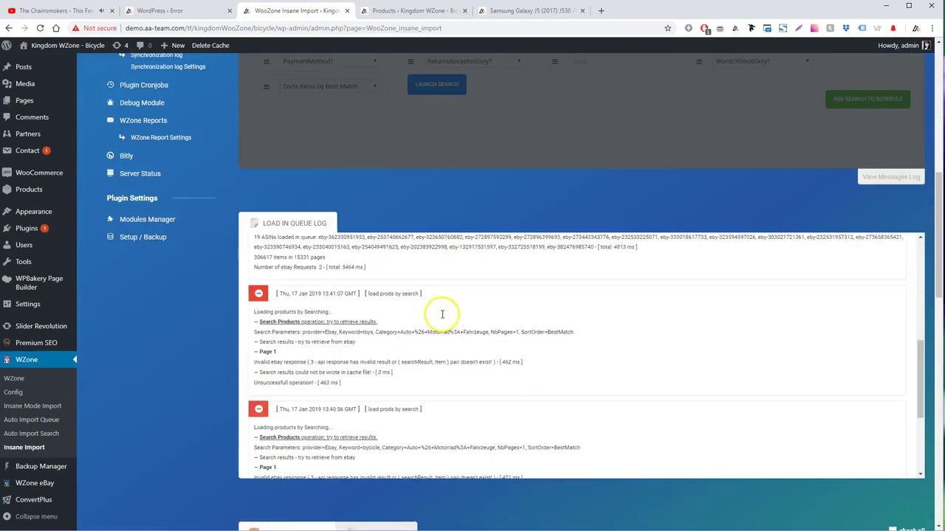
pyautogui.scroll(-3, 187, 402)
pyautogui.scroll(10, 401, 244)
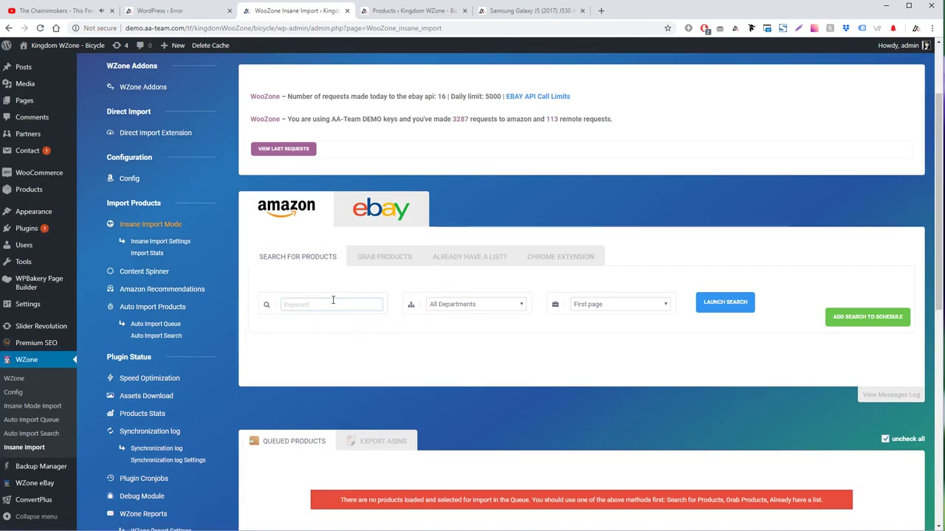
# Show the eBay search form and start entering the keyword 'ip'.
pyautogui.click(381, 209)
pyautogui.click(327, 305)
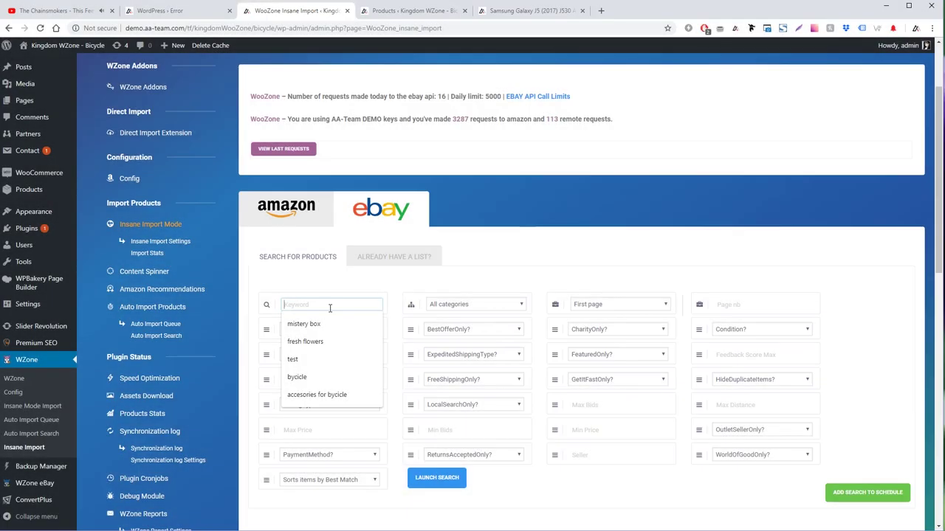
pyautogui.write('iphone')
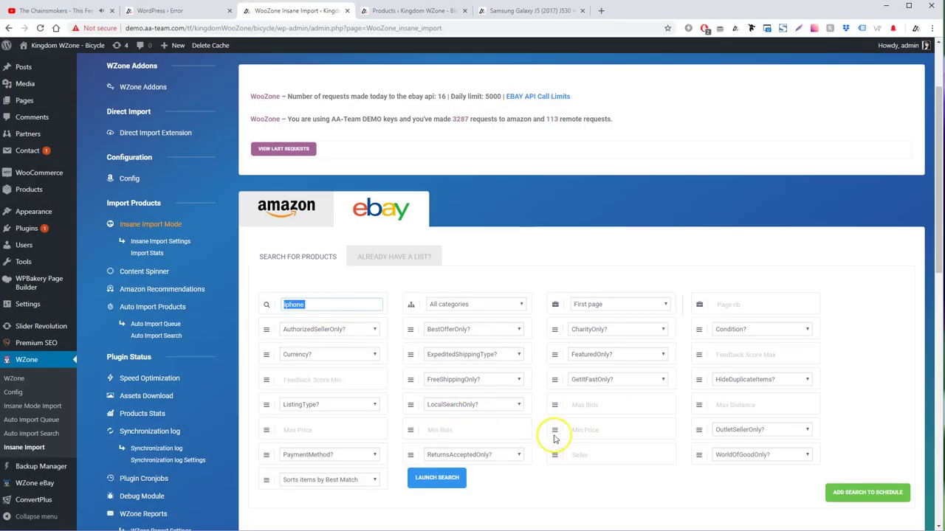
# Restrict the iphone search to Computer, Tablets & Netzwerk and the first 2 pages, for scheduling.
pyautogui.click(476, 303)
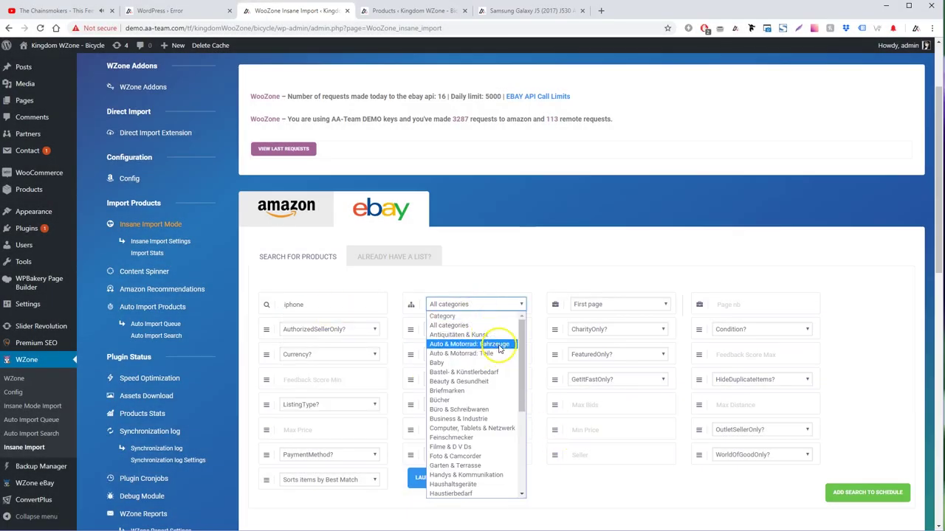
pyautogui.click(493, 429)
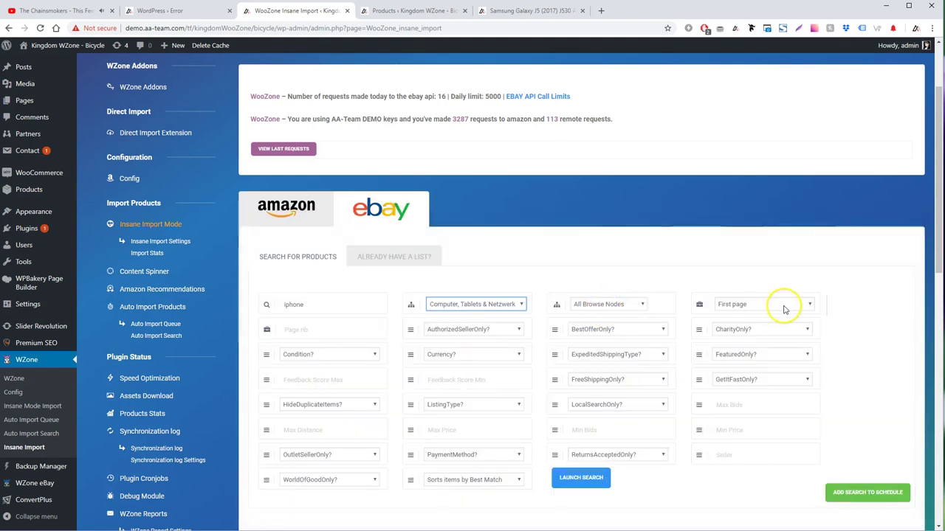
pyautogui.click(785, 304)
pyautogui.click(746, 333)
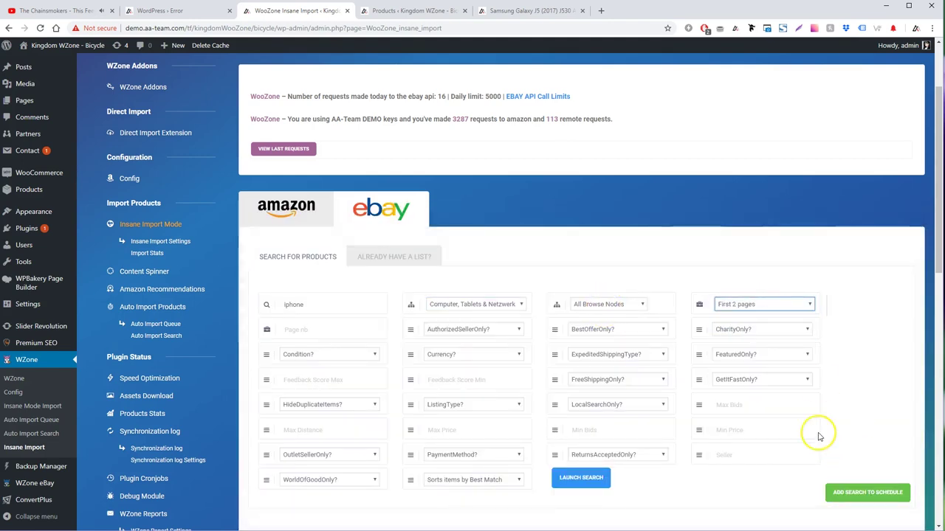
pyautogui.click(871, 492)
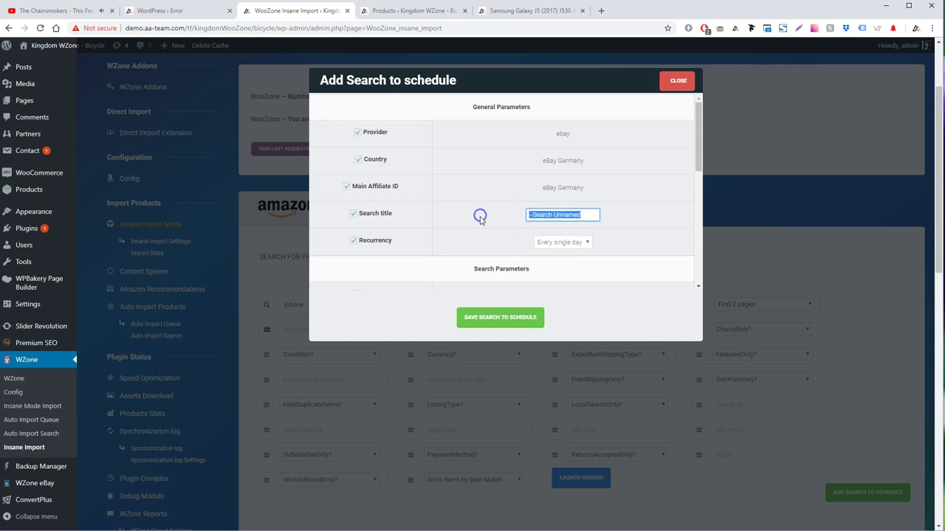
# Save the search to the schedule as 'ebay iphone' and go to the Auto Import Queue.
pyautogui.click(504, 317)
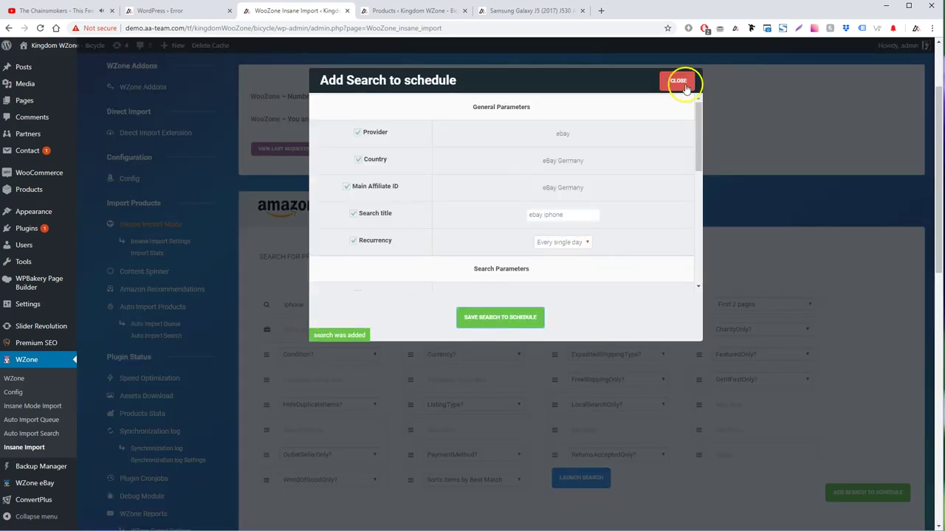
pyautogui.click(679, 81)
pyautogui.click(138, 308)
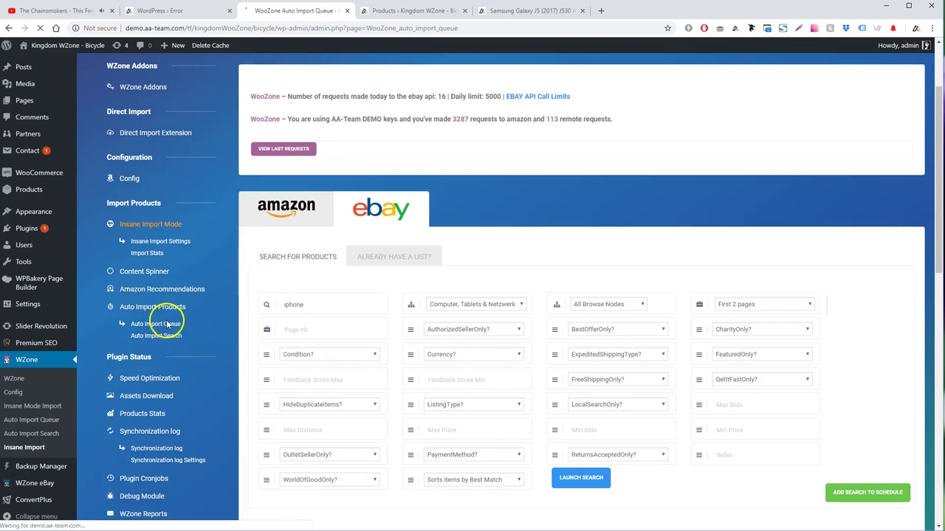
# Review the scheduled searches and 38 queued iPhone items, then open All Products in a new tab.
pyautogui.scroll(-2, 819, 245)
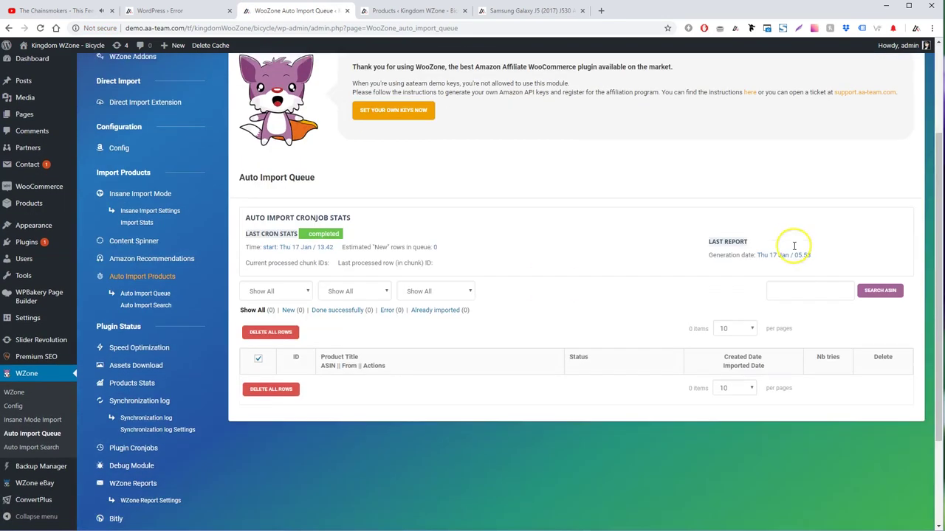
pyautogui.click(139, 298)
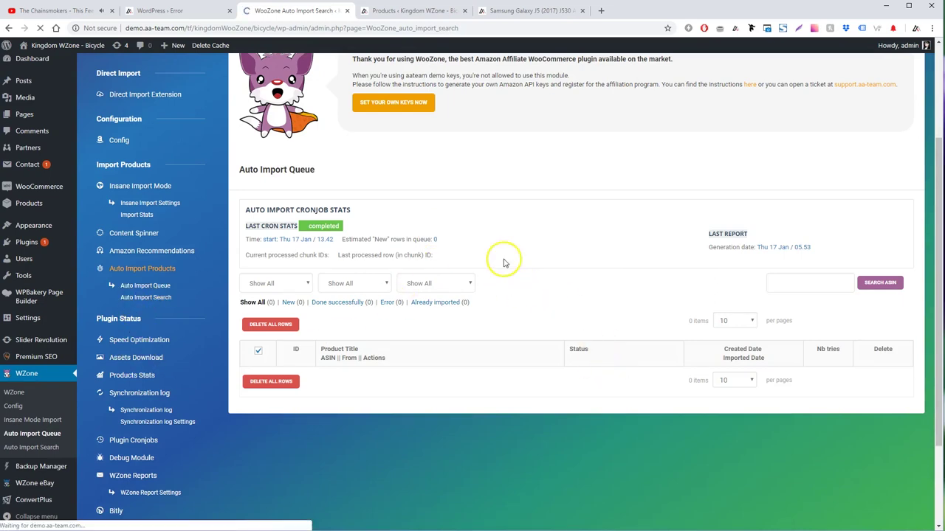
pyautogui.scroll(-3, 487, 258)
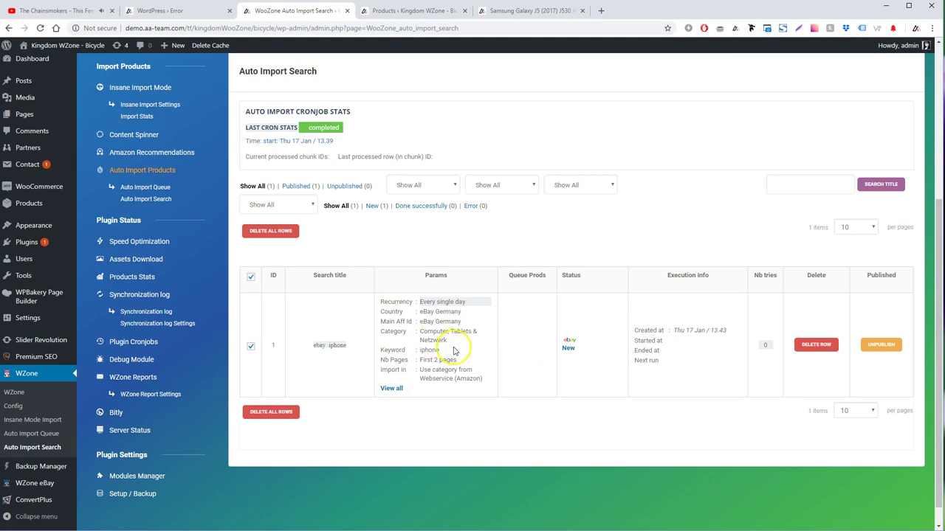
pyautogui.click(130, 242)
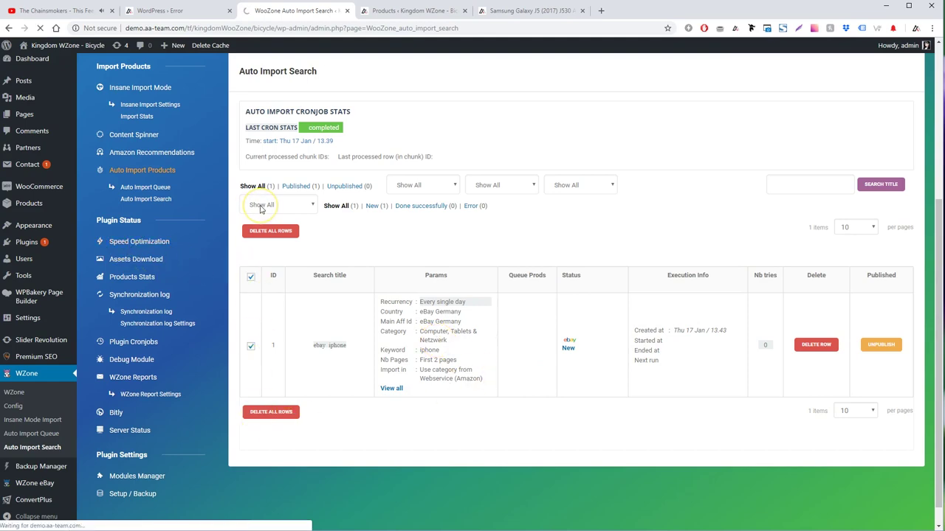
pyautogui.scroll(-2, 472, 255)
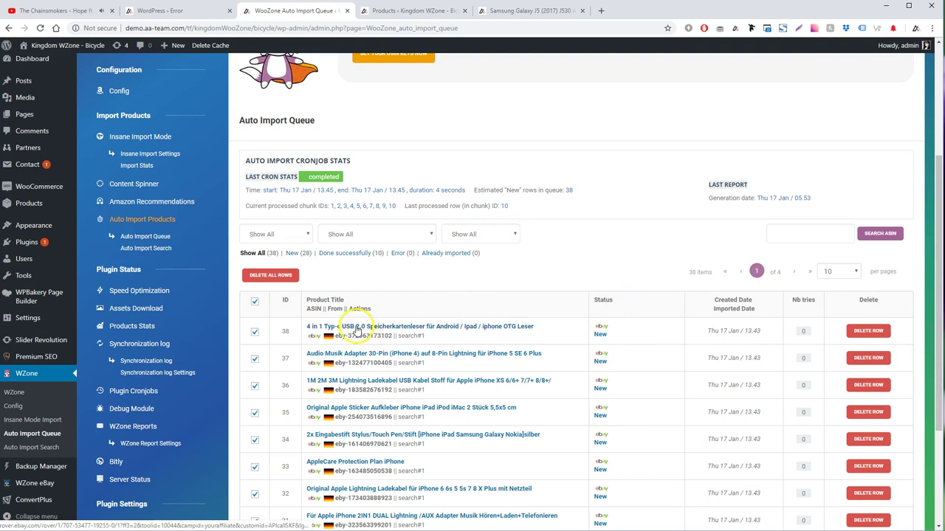
pyautogui.middleClick(30, 203)
pyautogui.click(409, 20)
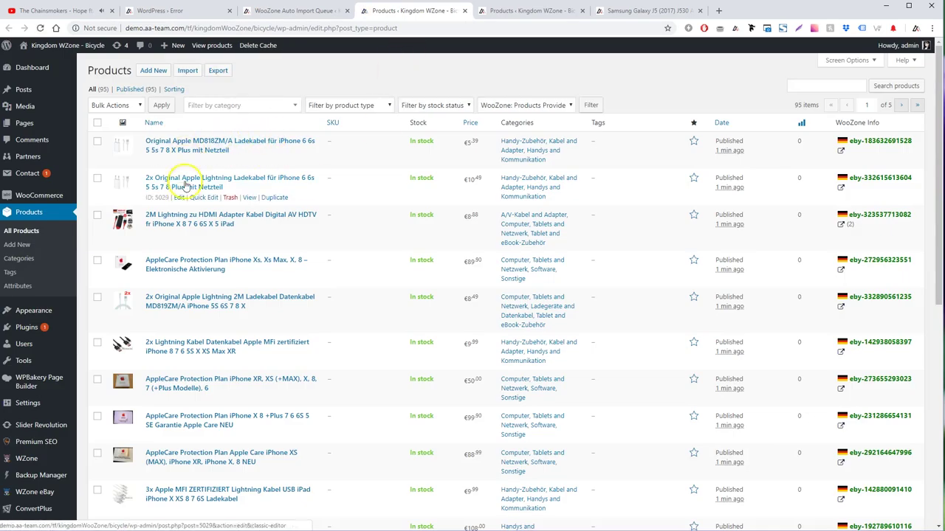
# Open the imported lightning charger's storefront page and dismiss the translation offer.
pyautogui.scroll(-2, 215, 433)
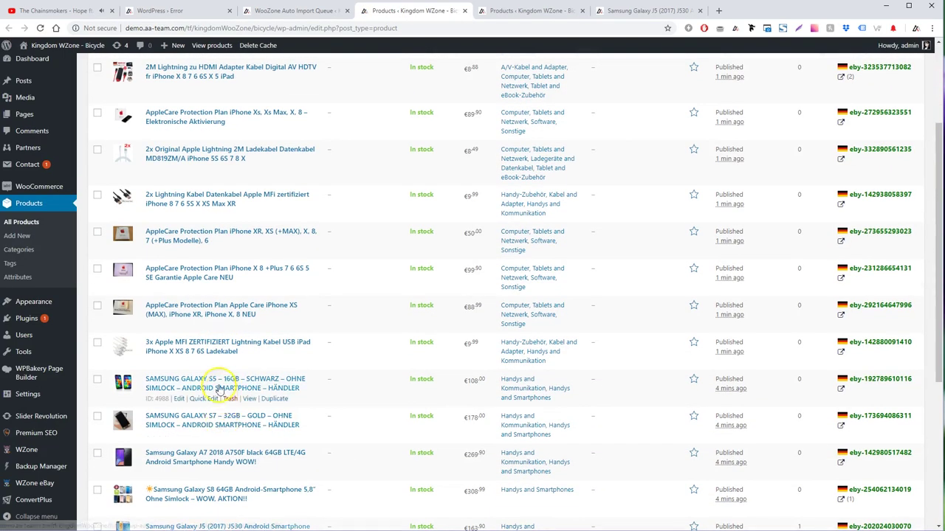
pyautogui.scroll(1, 211, 390)
pyautogui.scroll(1, 260, 197)
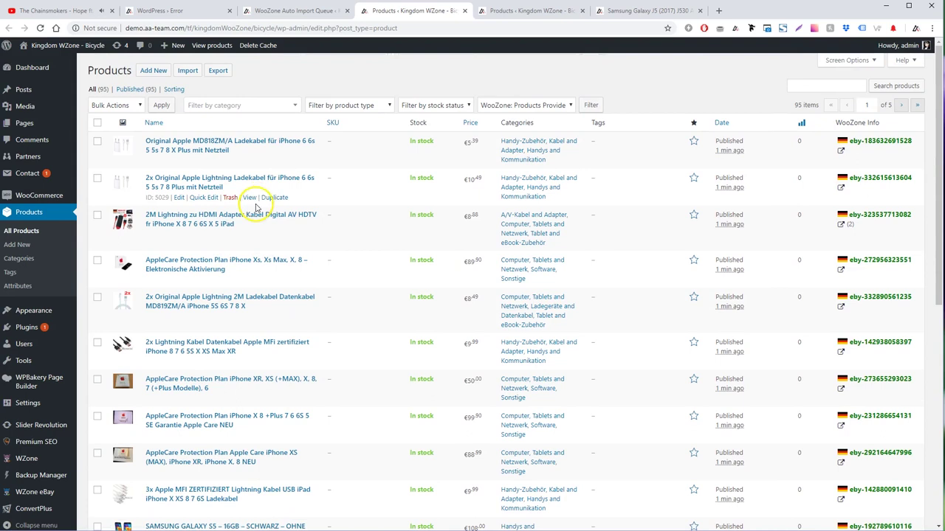
pyautogui.middleClick(249, 197)
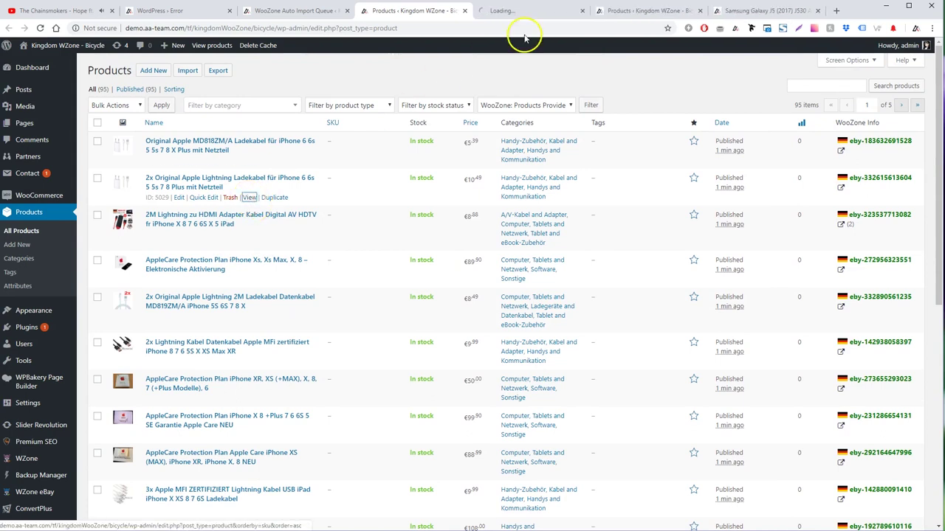
pyautogui.click(499, 13)
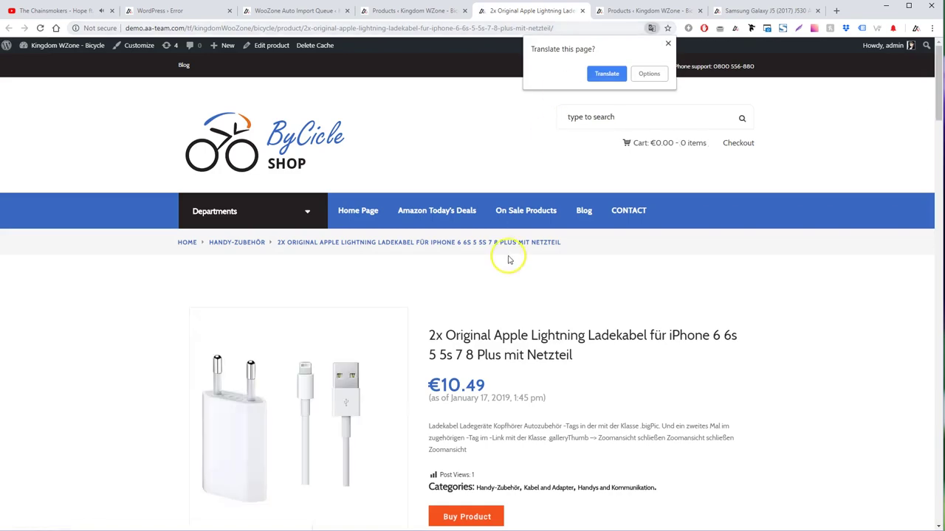
pyautogui.scroll(-2, 508, 252)
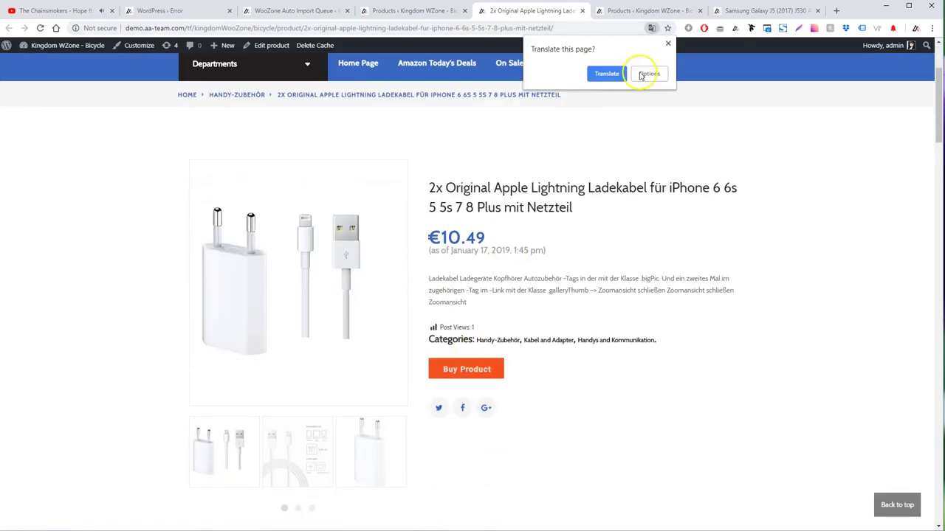
pyautogui.click(668, 43)
# Close the extra tabs, reload the Samsung Galaxy J5 product page and go to the shop home.
pyautogui.middleClick(539, 15)
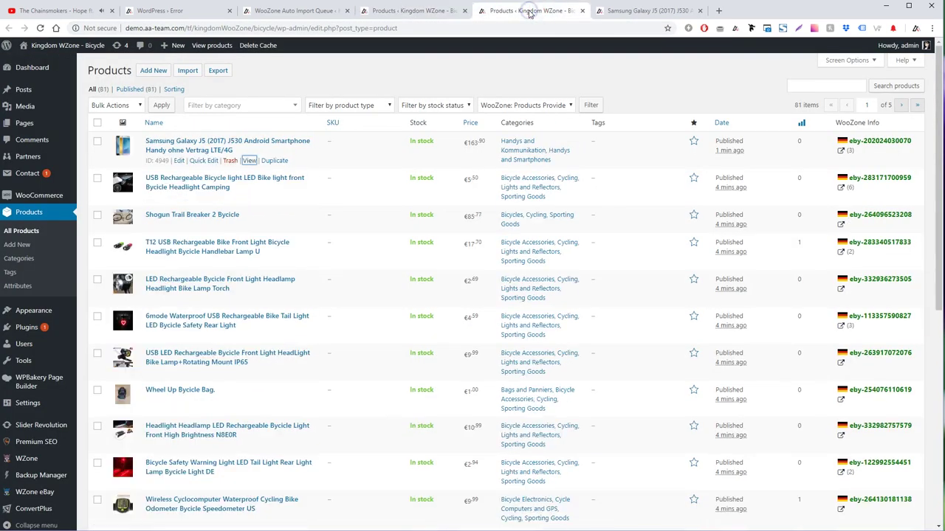
pyautogui.middleClick(529, 13)
pyautogui.scroll(2, 514, 273)
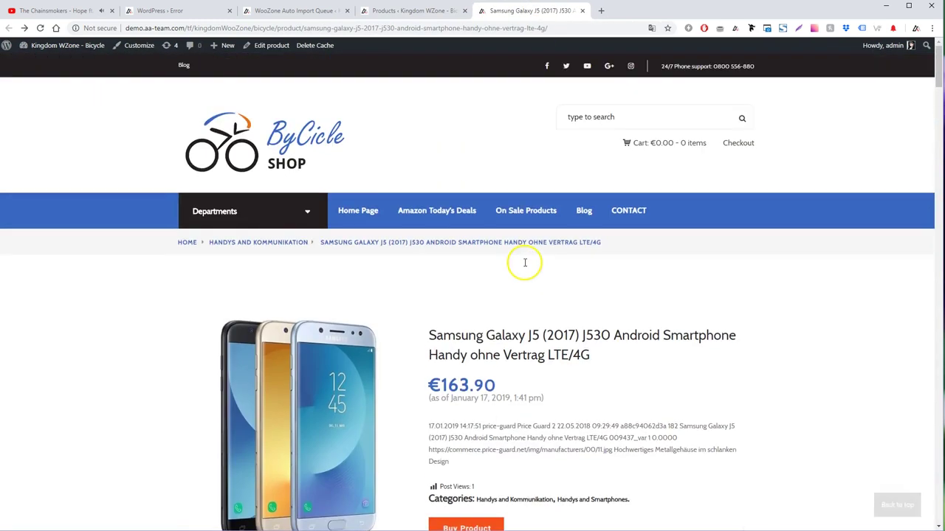
pyautogui.press('F5')
pyautogui.click(274, 150)
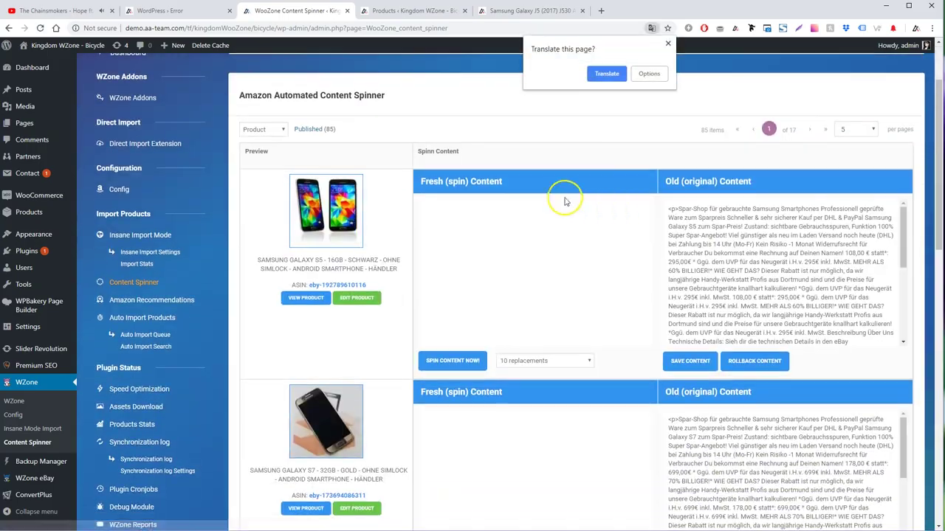
# Spin the Galaxy S5 description with 30 replacements.
pyautogui.click(583, 360)
pyautogui.click(532, 412)
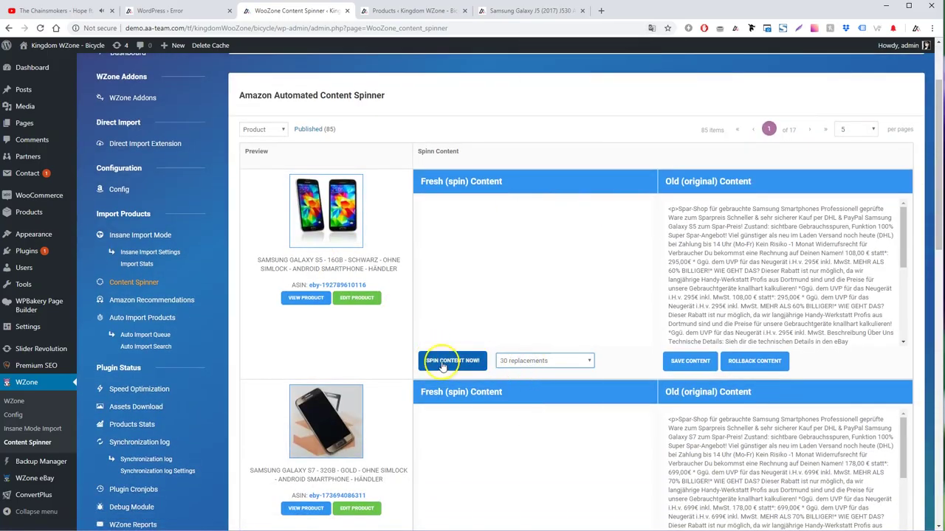
pyautogui.click(443, 365)
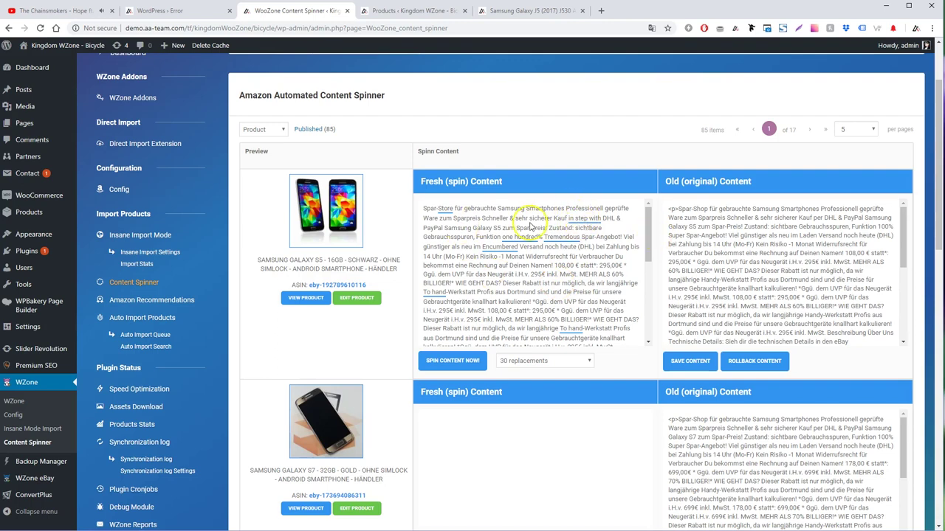
# Swap in the synonyms Retailer and Weighted down, then save the spun description.
pyautogui.click(445, 214)
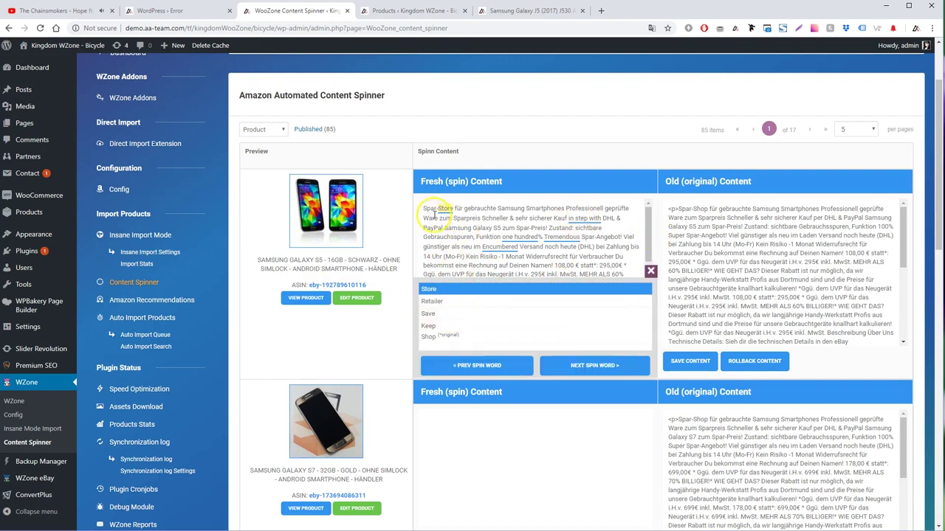
pyautogui.click(443, 301)
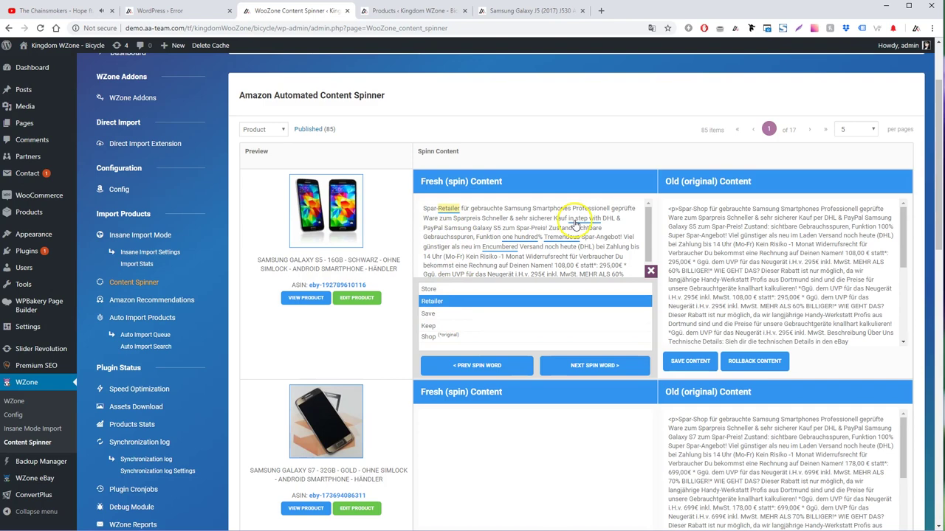
pyautogui.click(563, 237)
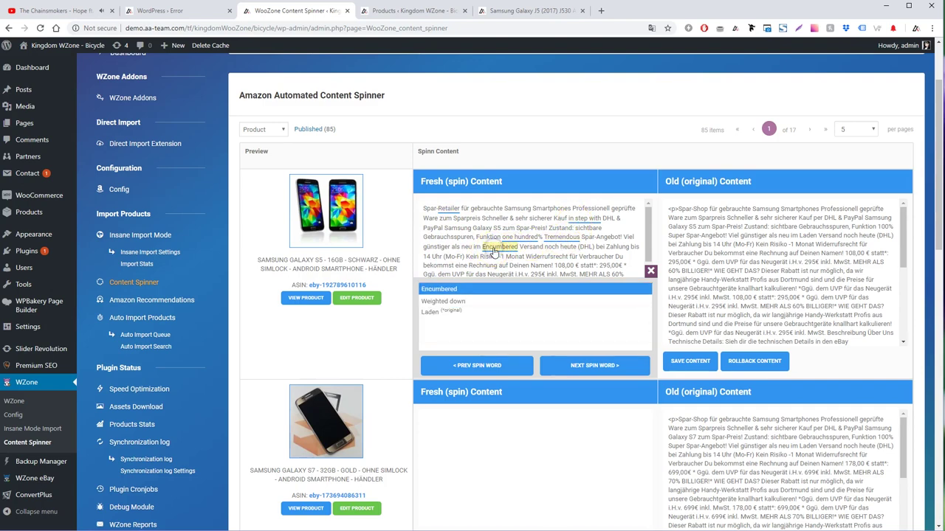
pyautogui.click(458, 301)
pyautogui.scroll(-1, 465, 254)
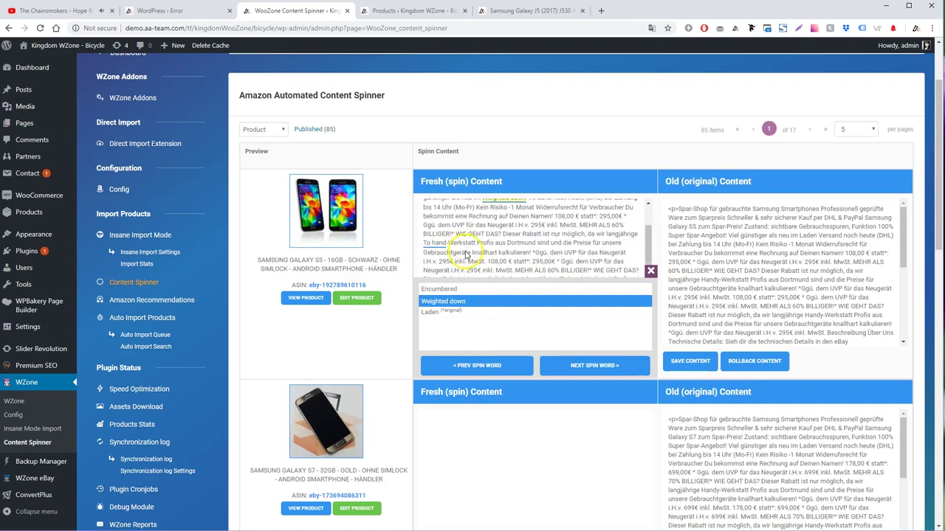
pyautogui.click(435, 243)
pyautogui.scroll(-1, 516, 246)
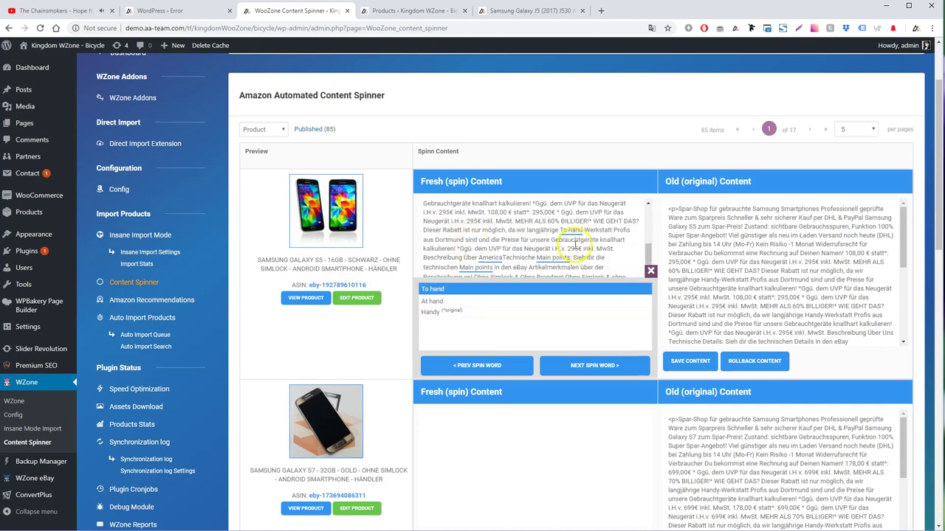
pyautogui.click(491, 258)
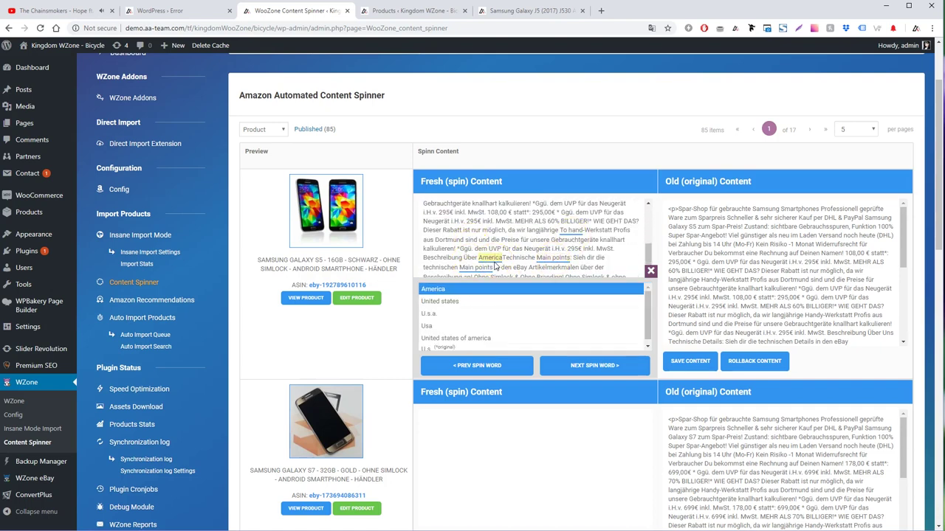
pyautogui.scroll(-5, 493, 264)
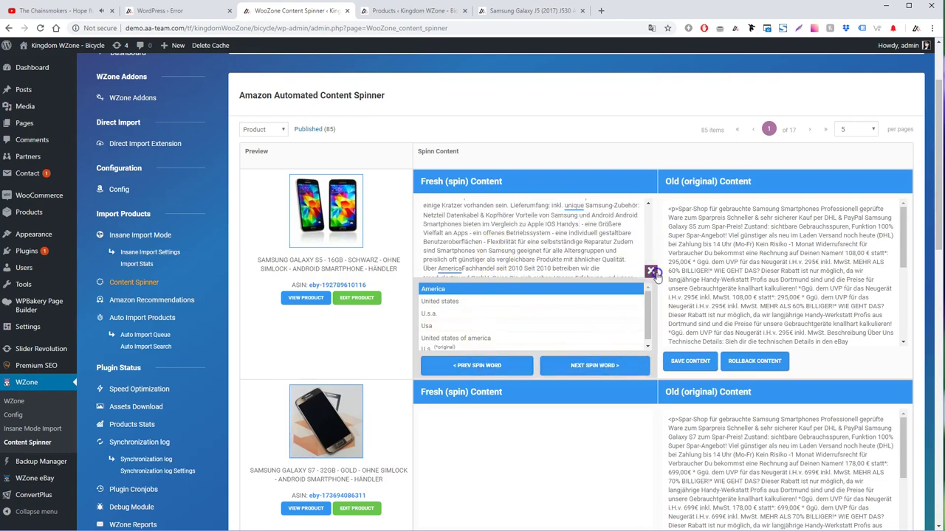
pyautogui.click(651, 271)
pyautogui.click(683, 360)
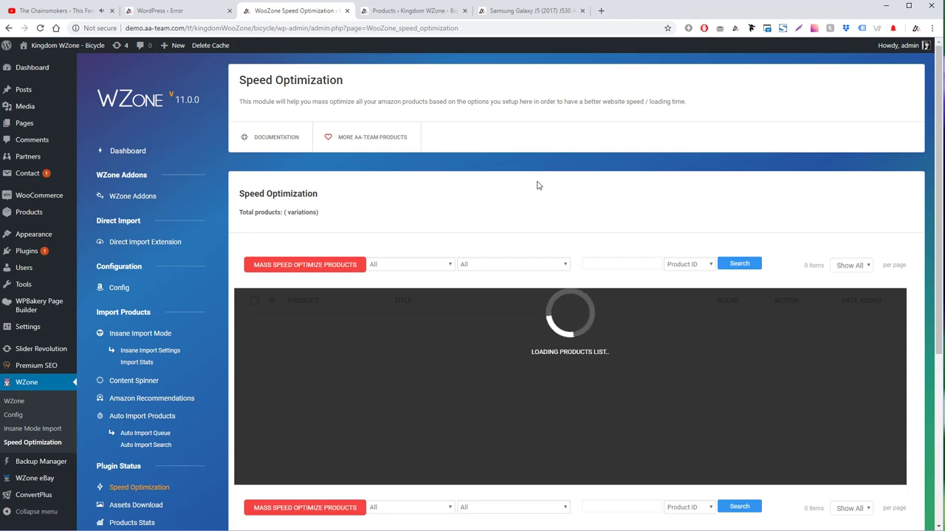
# Show 15 products per page and optimize the Samsung Galaxy S7's attributes.
pyautogui.click(850, 265)
pyautogui.click(849, 298)
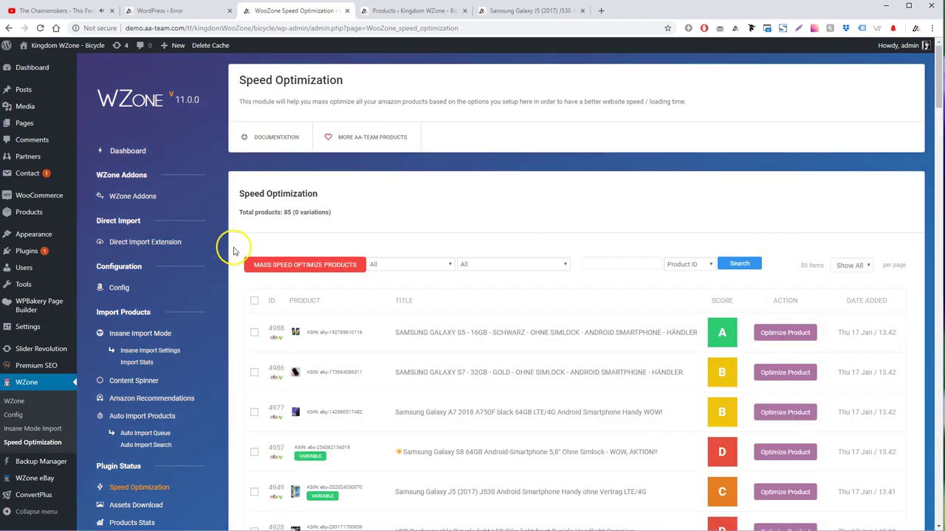
pyautogui.scroll(-1, 386, 392)
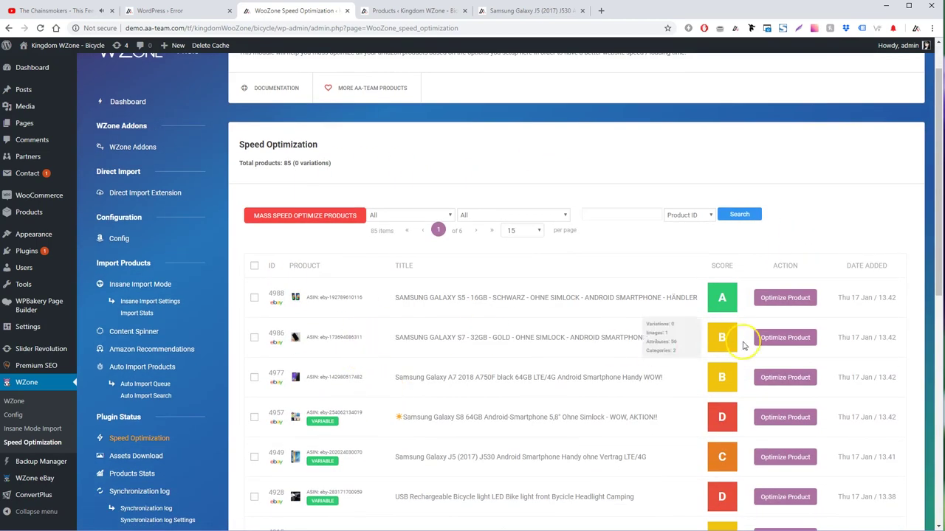
pyautogui.click(775, 341)
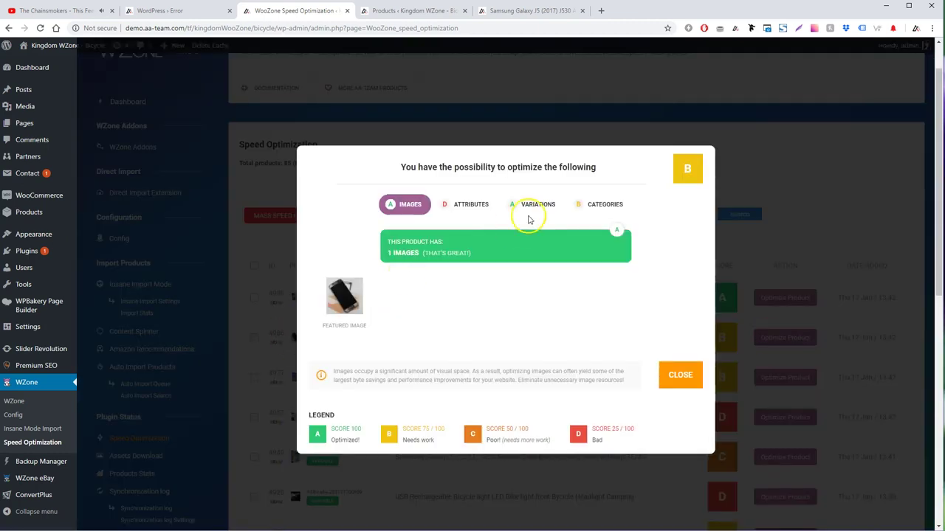
pyautogui.click(455, 214)
pyautogui.click(505, 310)
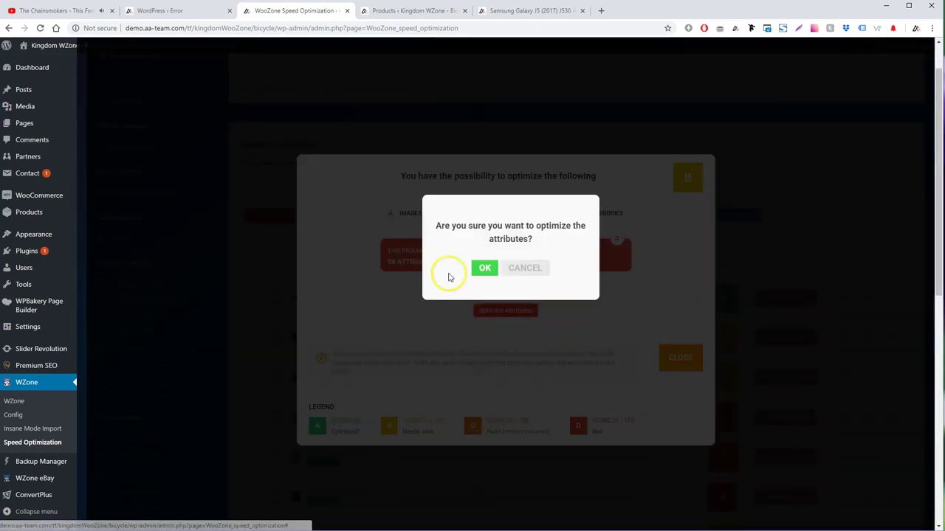
pyautogui.click(484, 268)
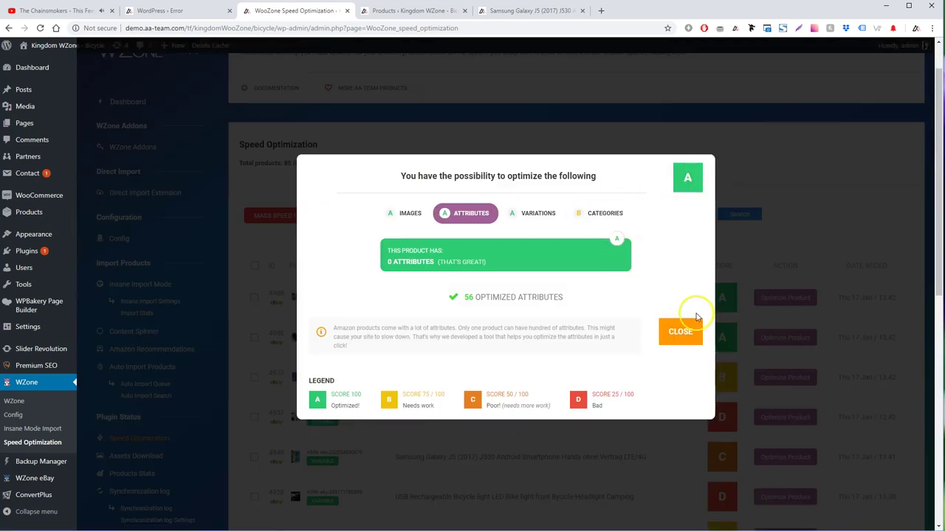
pyautogui.click(680, 331)
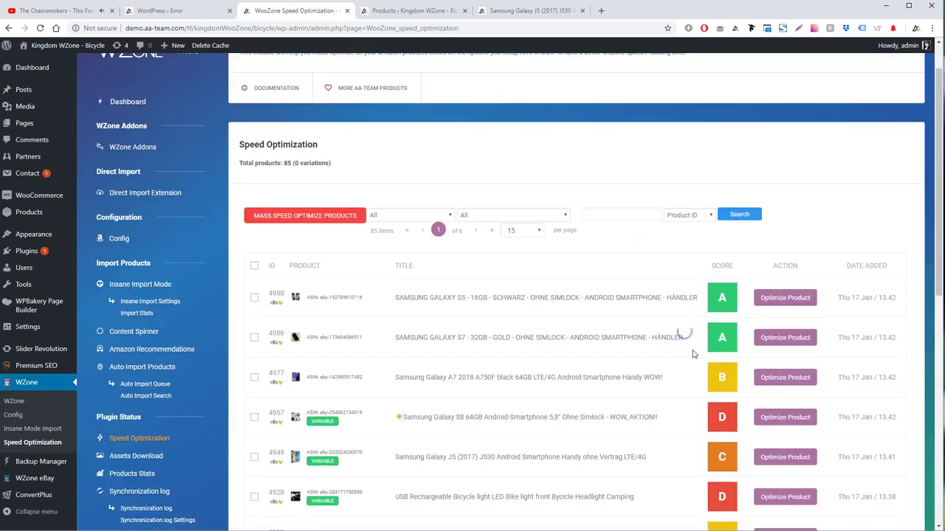
# Optimize the Galaxy S8's attributes and bring up its variations.
pyautogui.click(777, 420)
pyautogui.click(472, 207)
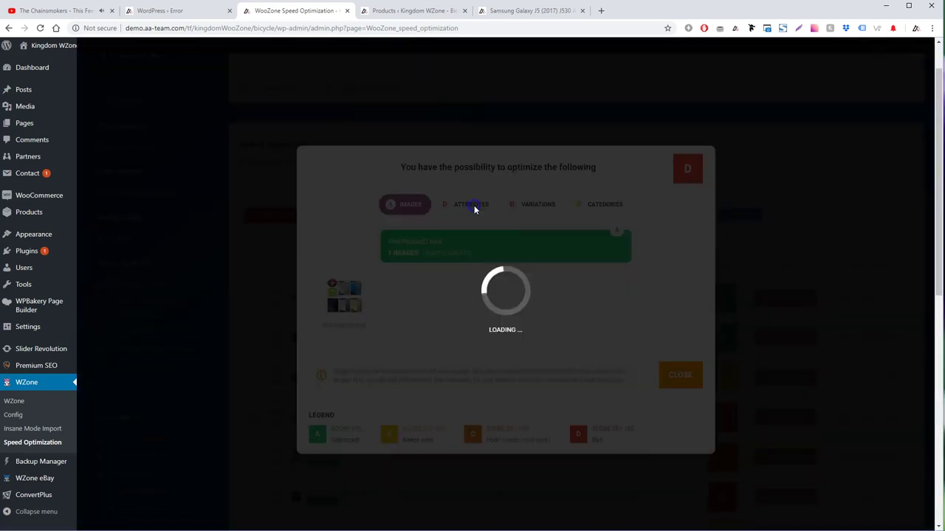
pyautogui.click(505, 310)
pyautogui.click(484, 272)
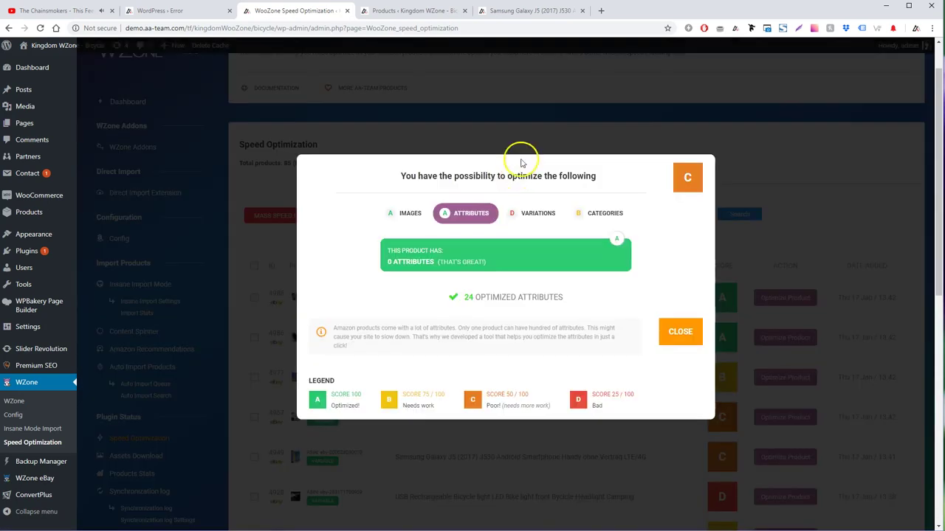
pyautogui.click(534, 212)
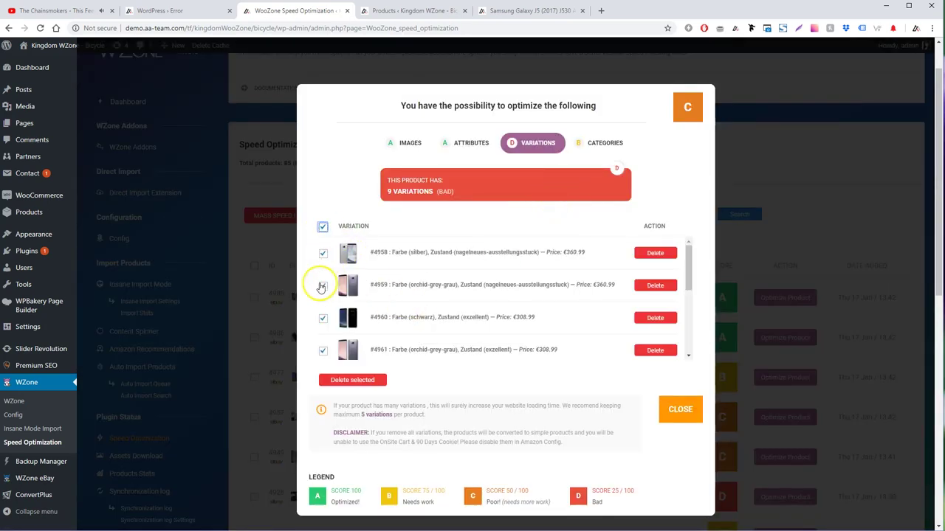
# Delete the eight checked variations.
pyautogui.click(352, 380)
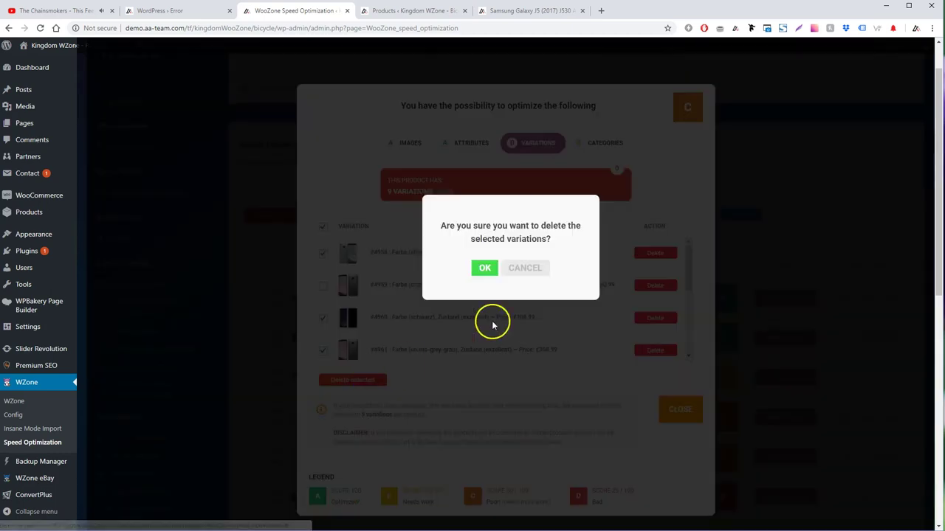
pyautogui.click(484, 268)
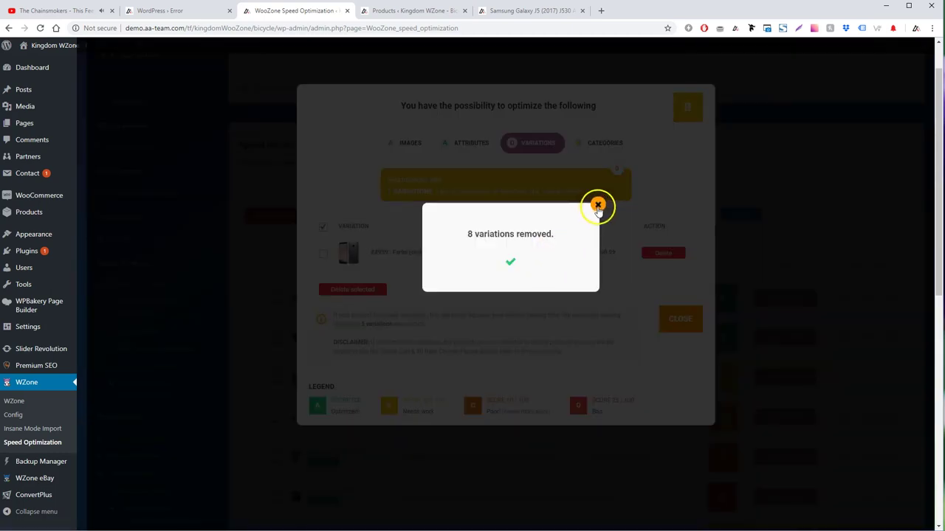
pyautogui.click(596, 204)
# Remove the Handys and Kommunikation category and close the optimization details.
pyautogui.click(609, 259)
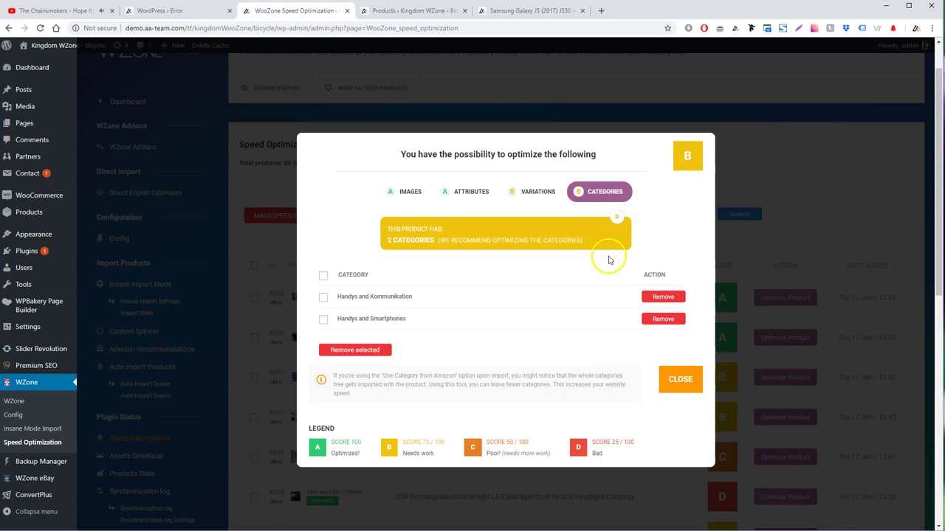
pyautogui.click(663, 298)
pyautogui.click(483, 269)
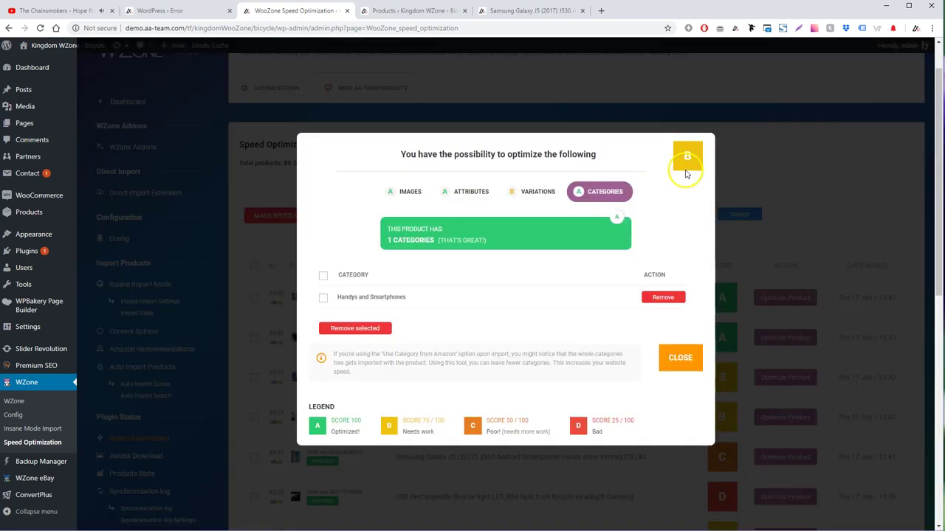
pyautogui.click(672, 376)
pyautogui.scroll(-1, 311, 310)
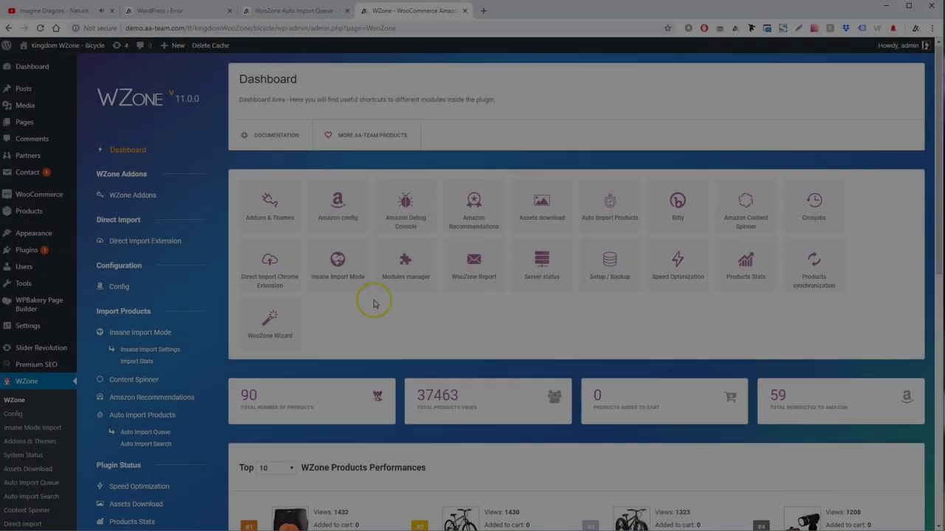
# Activate the Import Stats module in the WZone Modules Manager.
pyautogui.scroll(-5, 310, 369)
pyautogui.click(137, 378)
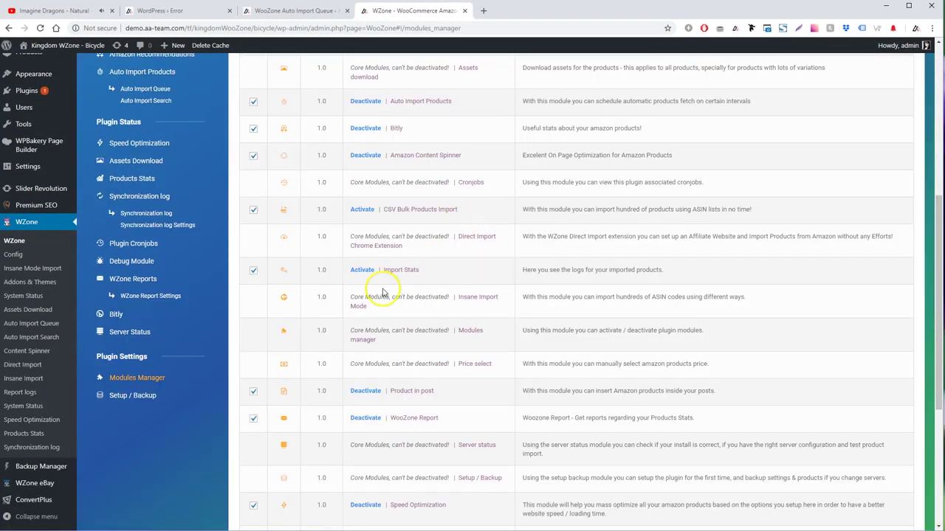
pyautogui.click(363, 270)
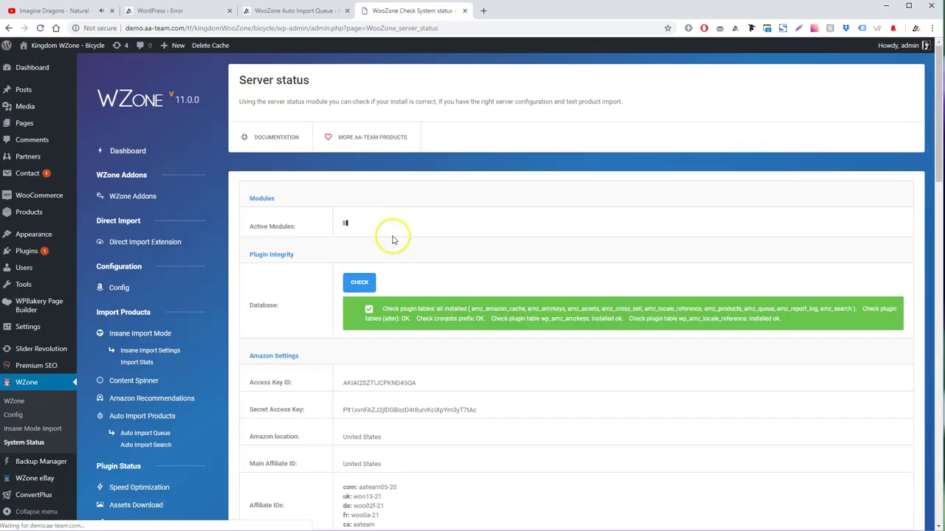
# Visit the Import Stats and Auto Import Search pages, then go to Insane Import Mode.
pyautogui.scroll(-4, 443, 259)
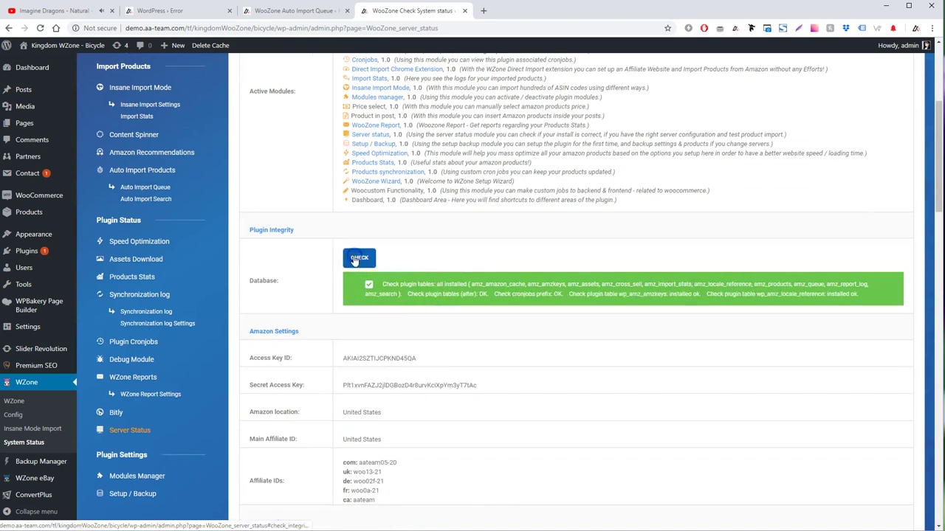
pyautogui.scroll(4, 158, 286)
pyautogui.click(137, 362)
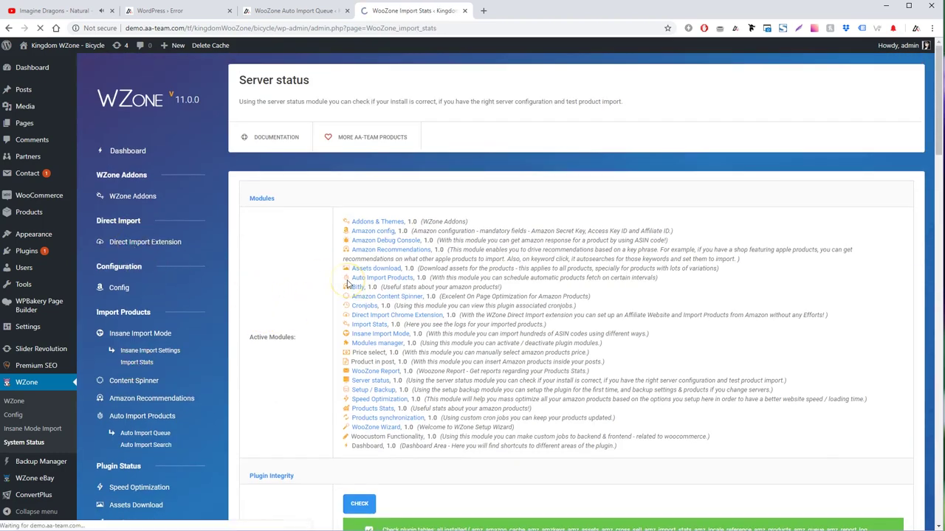
pyautogui.scroll(-2, 346, 282)
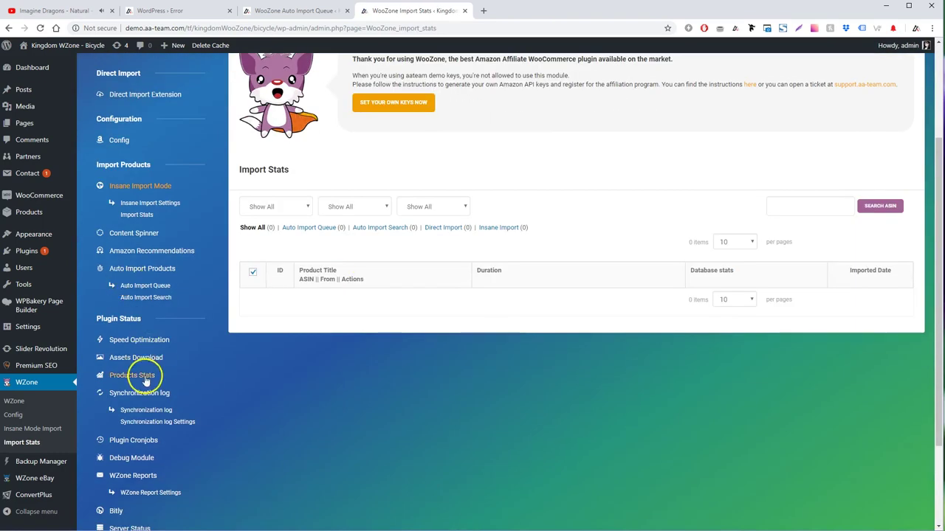
pyautogui.click(136, 296)
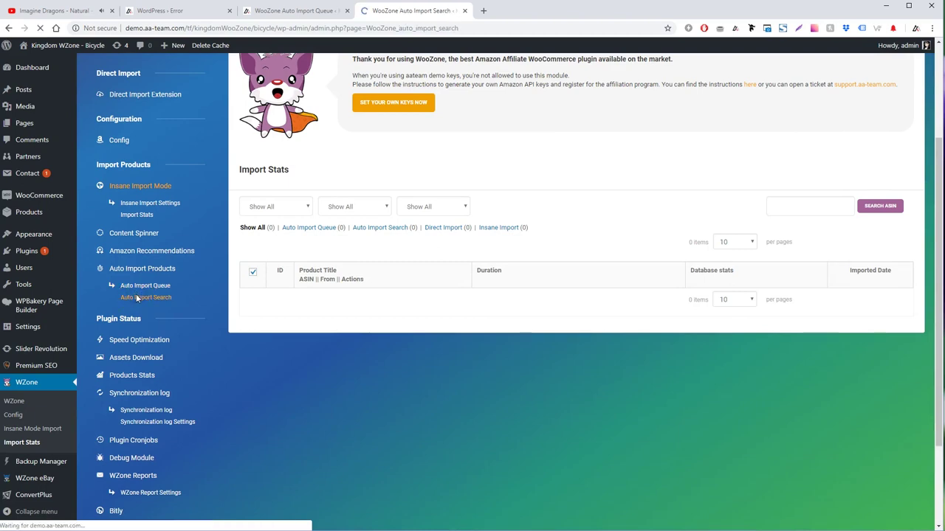
pyautogui.scroll(-3, 424, 292)
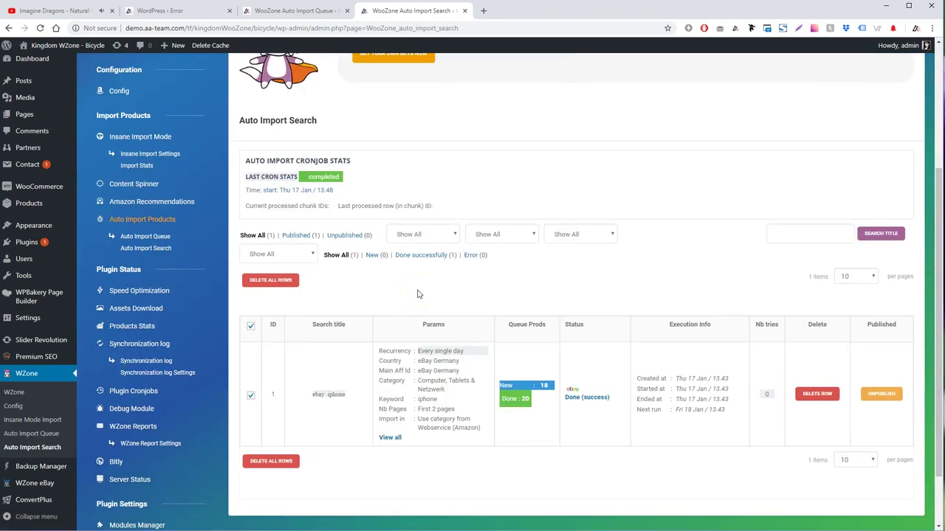
pyautogui.click(134, 139)
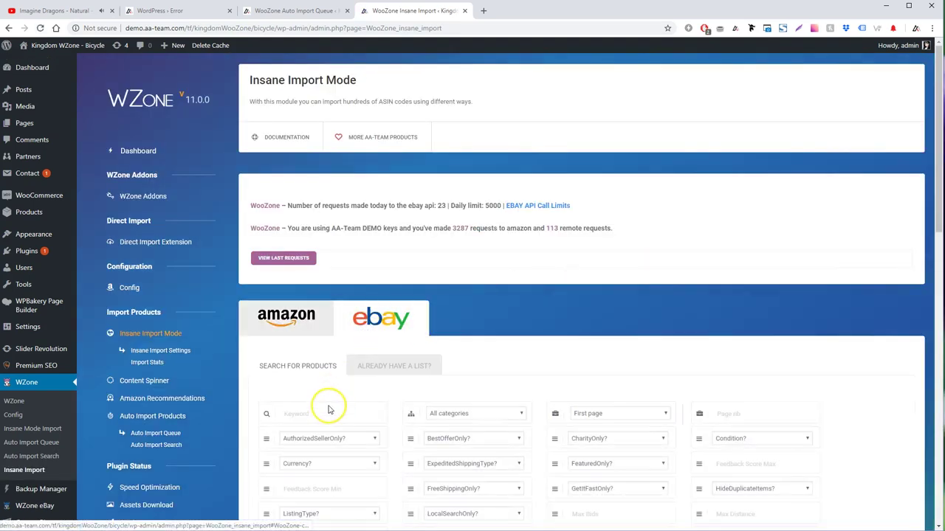
# Search eBay for 'samsung' in Computer, Tablets & Netzwerk over the first 2 pages.
pyautogui.scroll(-2, 330, 409)
pyautogui.click(335, 265)
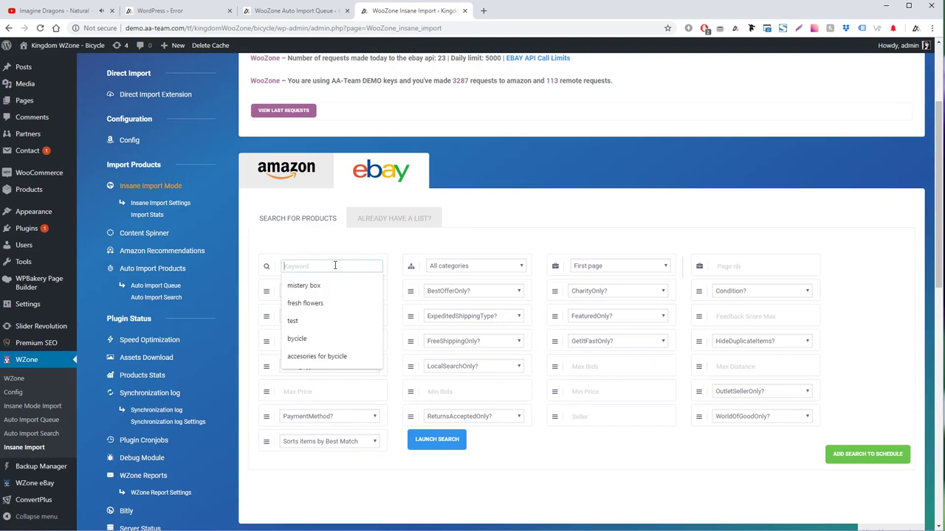
pyautogui.write('samsung')
pyautogui.click(508, 266)
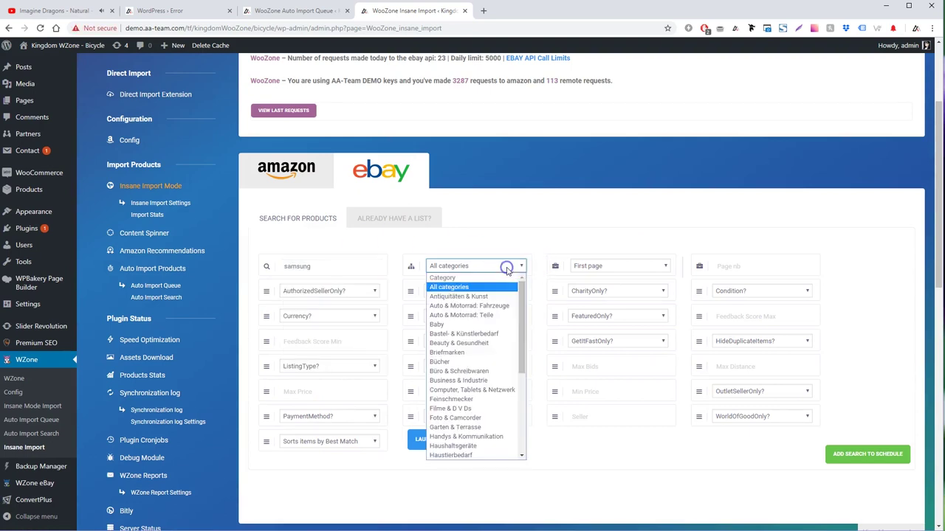
pyautogui.click(465, 382)
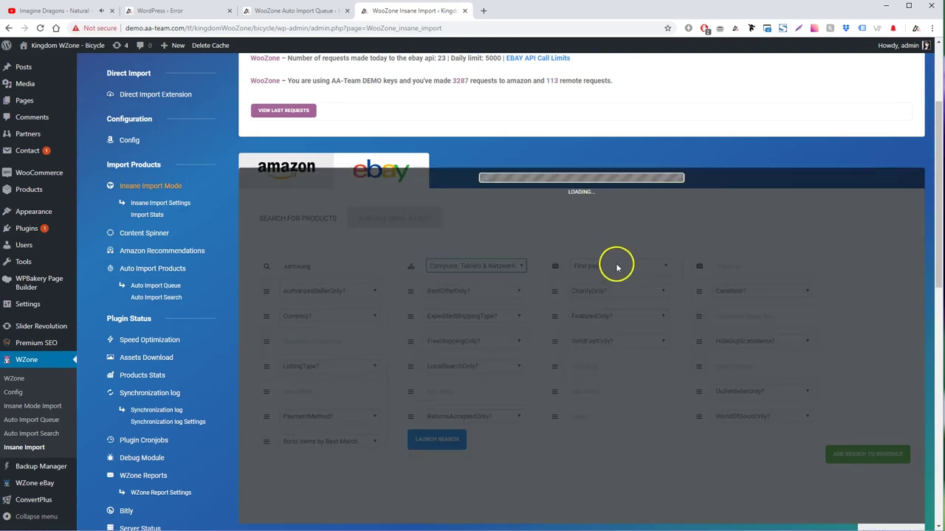
pyautogui.click(616, 265)
pyautogui.click(743, 267)
pyautogui.click(740, 287)
pyautogui.click(597, 439)
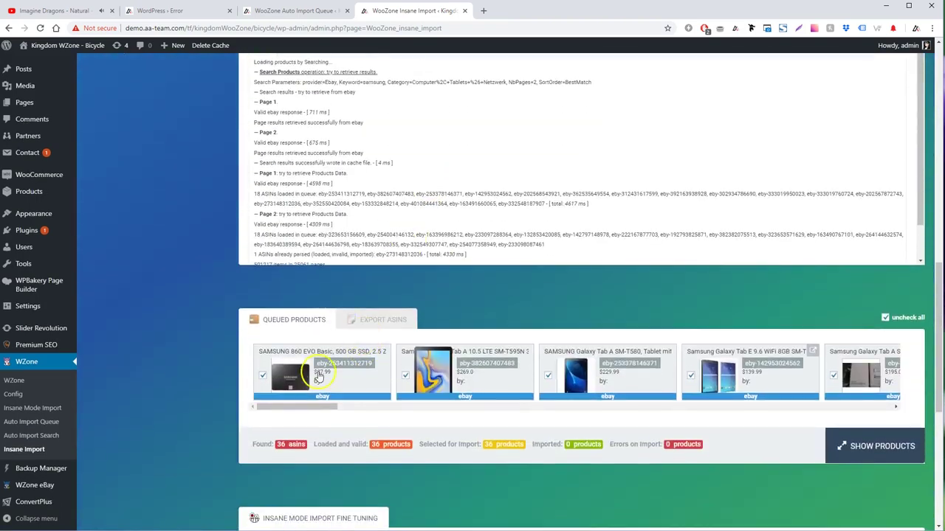
# Start importing the 36 queued Samsung products.
pyautogui.scroll(-3, 668, 428)
pyautogui.scroll(-3, 194, 436)
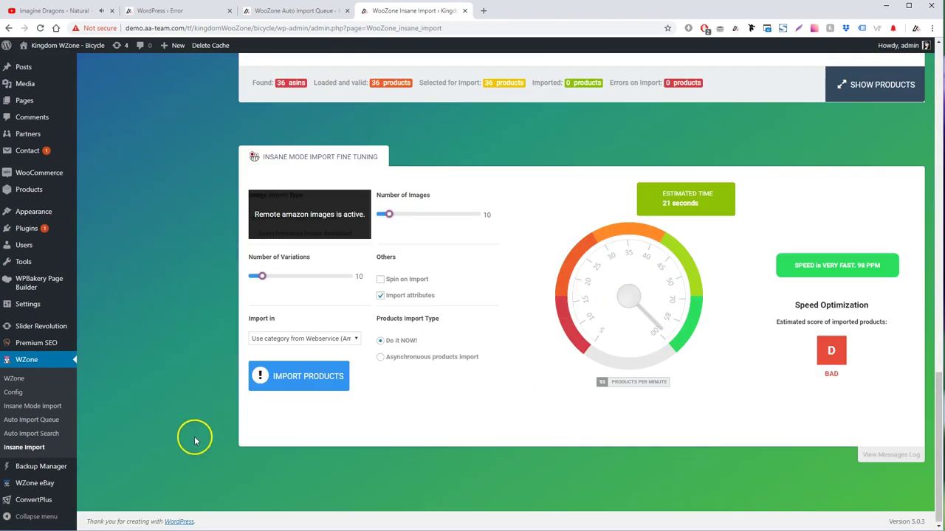
pyautogui.click(303, 389)
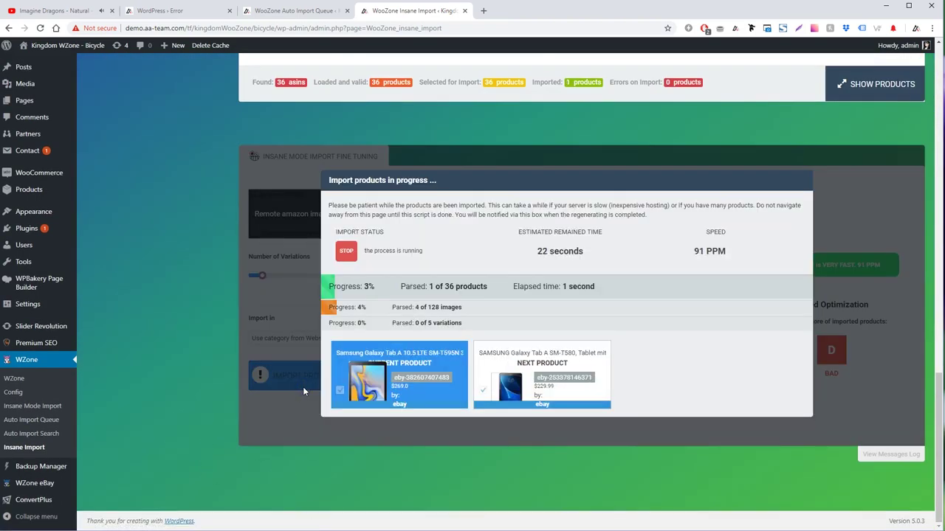
# Review the six imported Samsung products' import timings in a new Import Stats tab, then open Config.
pyautogui.scroll(5, 123, 299)
pyautogui.scroll(5, 137, 185)
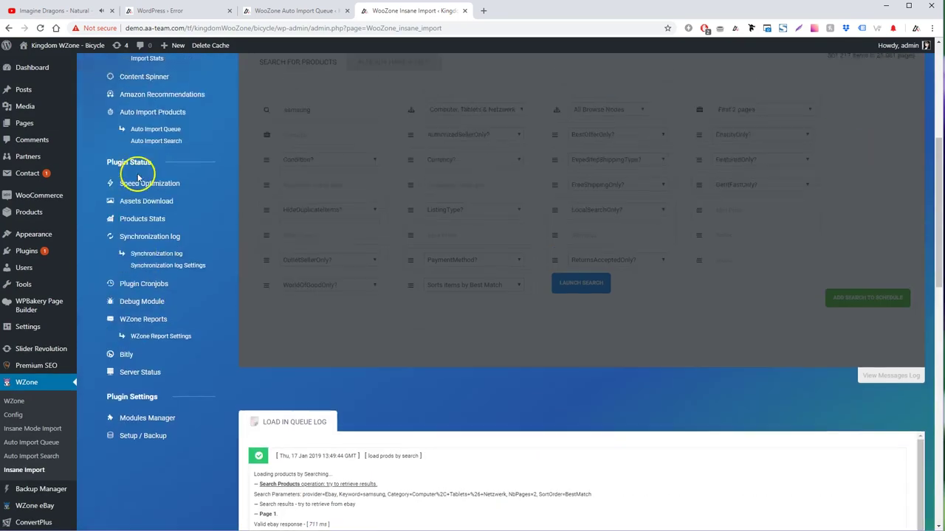
pyautogui.middleClick(148, 218)
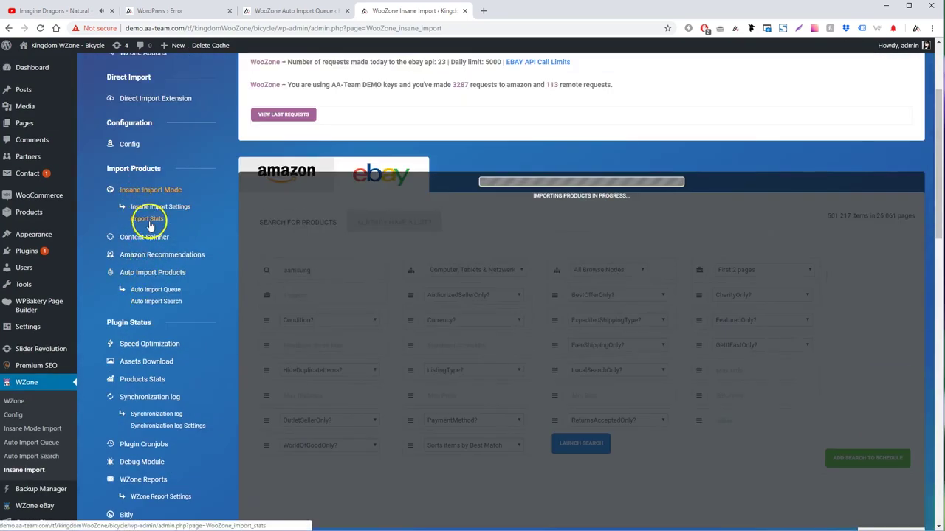
pyautogui.click(536, 16)
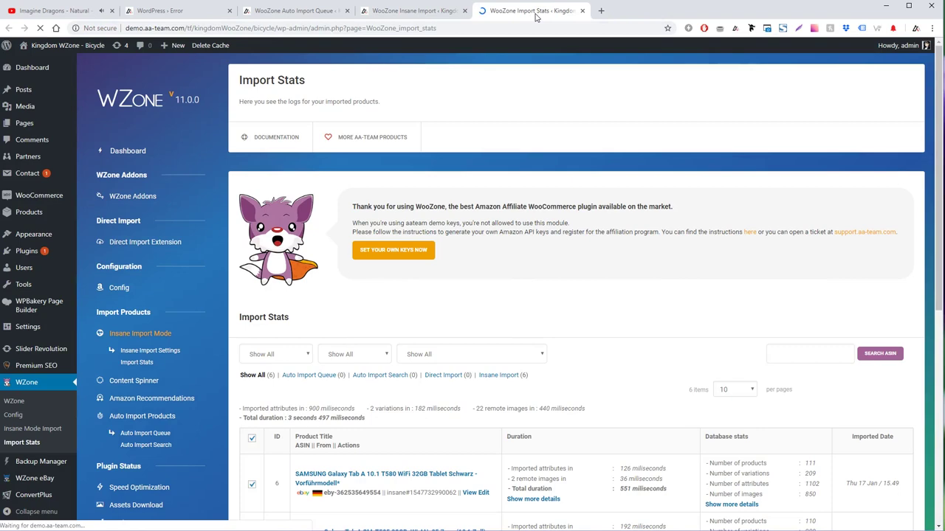
pyautogui.scroll(-3, 527, 299)
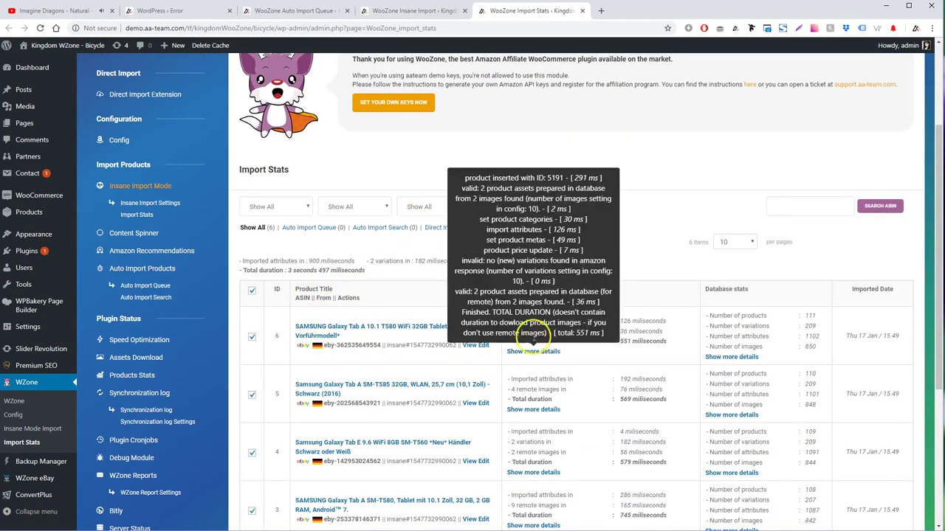
pyautogui.scroll(-1, 639, 338)
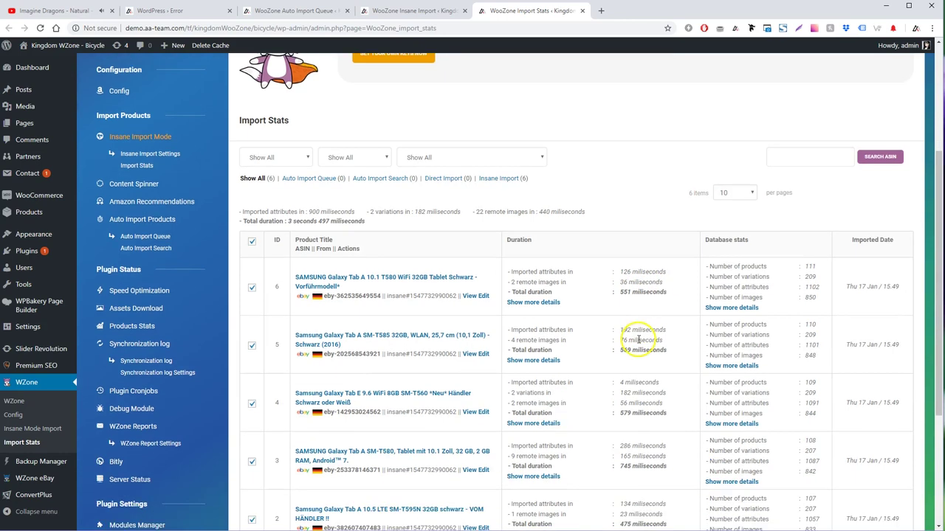
pyautogui.scroll(-2, 628, 375)
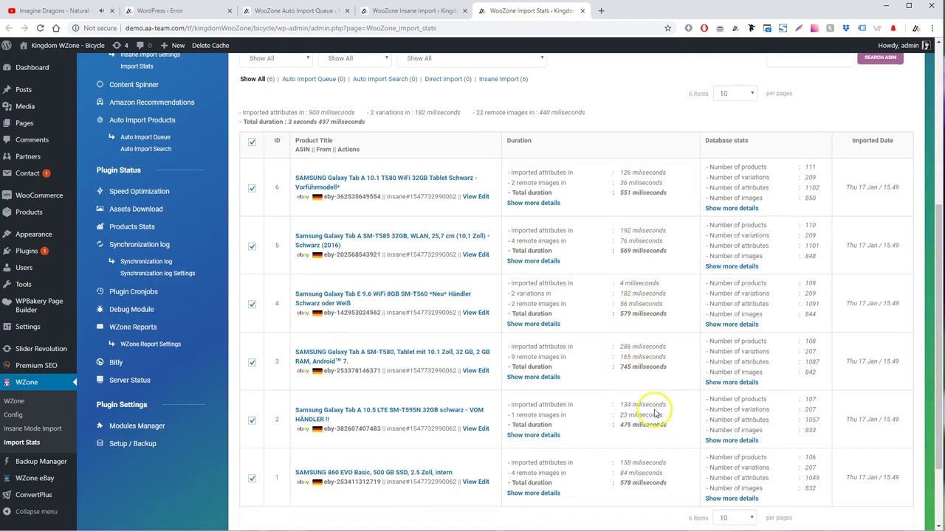
pyautogui.scroll(-1, 655, 413)
pyautogui.scroll(5, 649, 427)
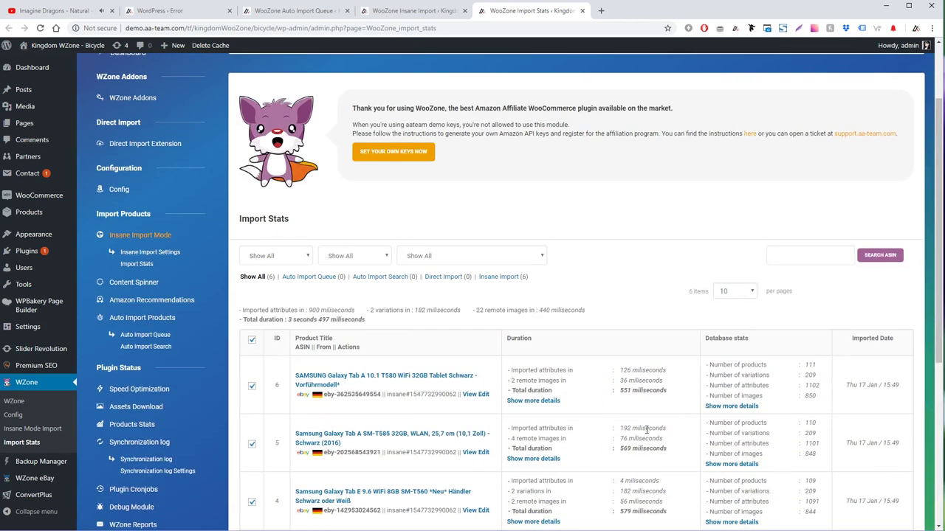
pyautogui.click(120, 189)
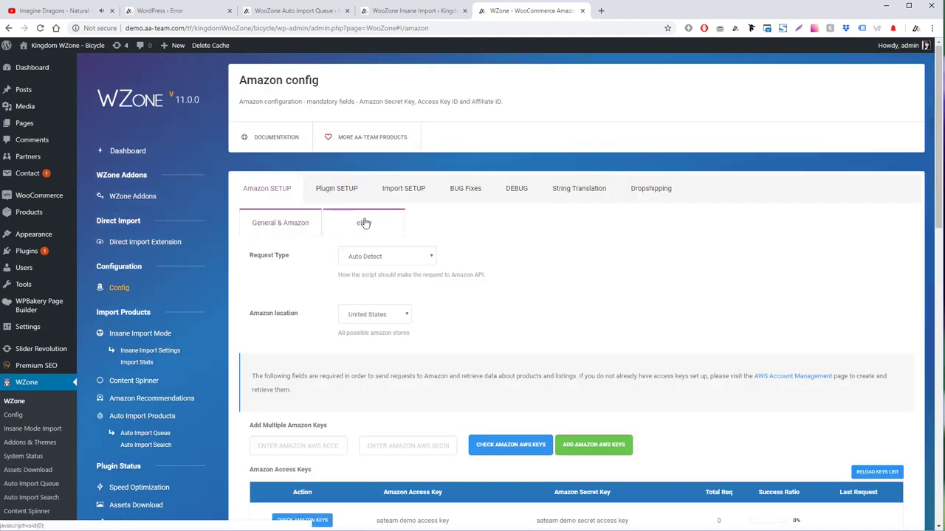
# Review the eBay API and Plugin Setup settings, keeping the API requests notice at YES.
pyautogui.click(364, 223)
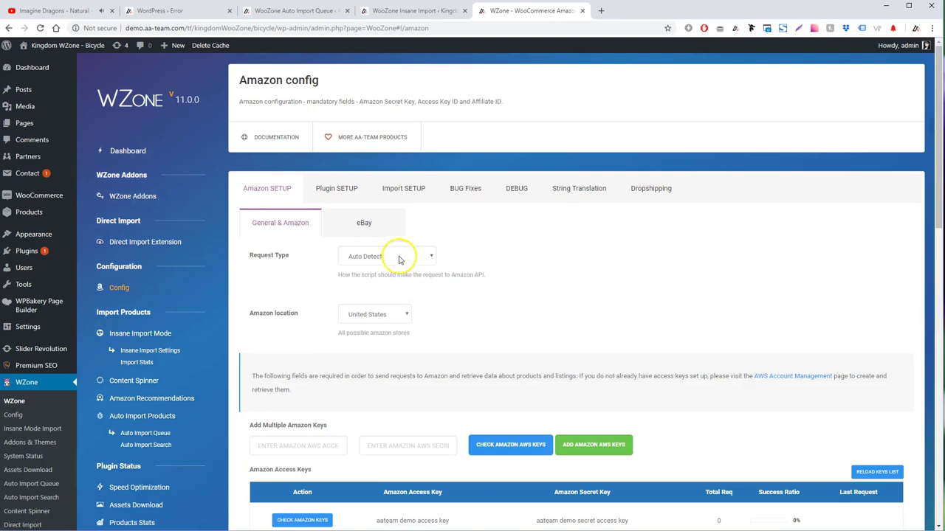
pyautogui.scroll(-2, 384, 290)
pyautogui.scroll(2, 384, 289)
pyautogui.click(337, 191)
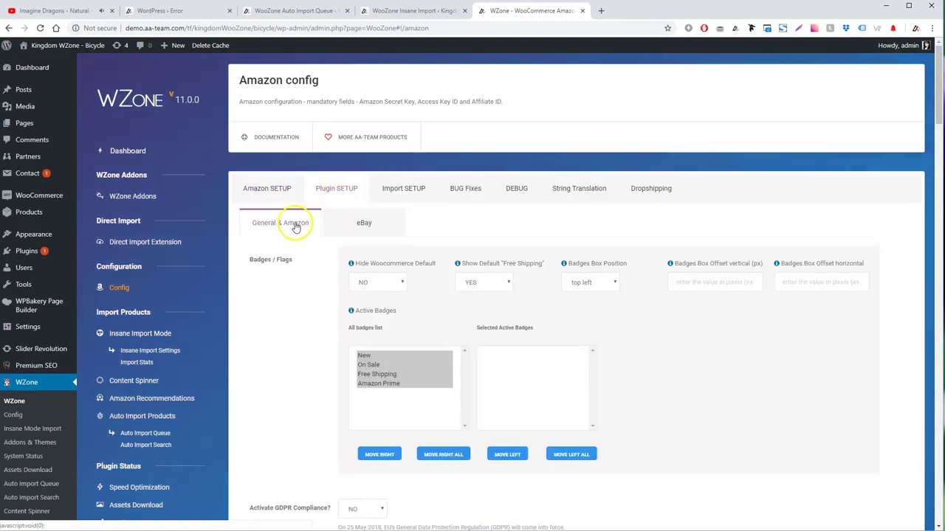
pyautogui.click(369, 227)
pyautogui.click(369, 256)
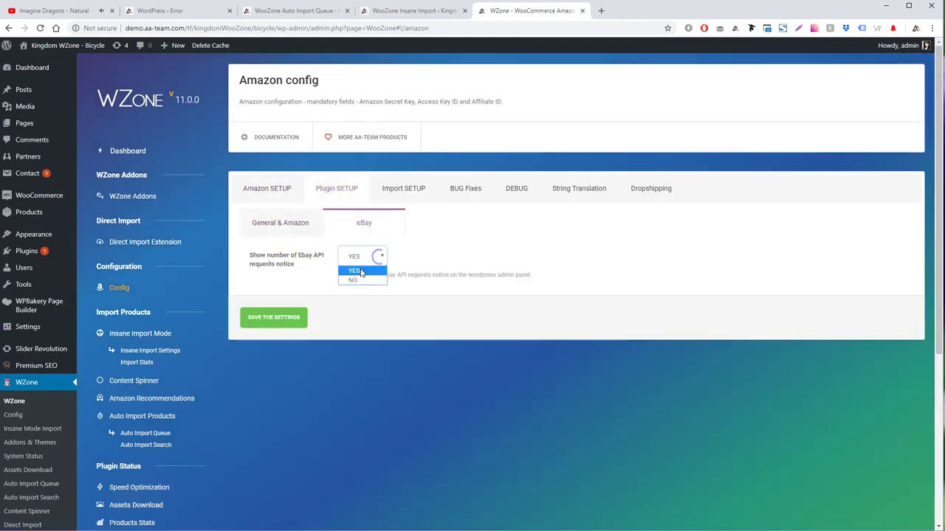
pyautogui.click(361, 270)
# Set the eBay product description type to HTML and return to the eBay API settings.
pyautogui.click(393, 196)
pyautogui.click(364, 223)
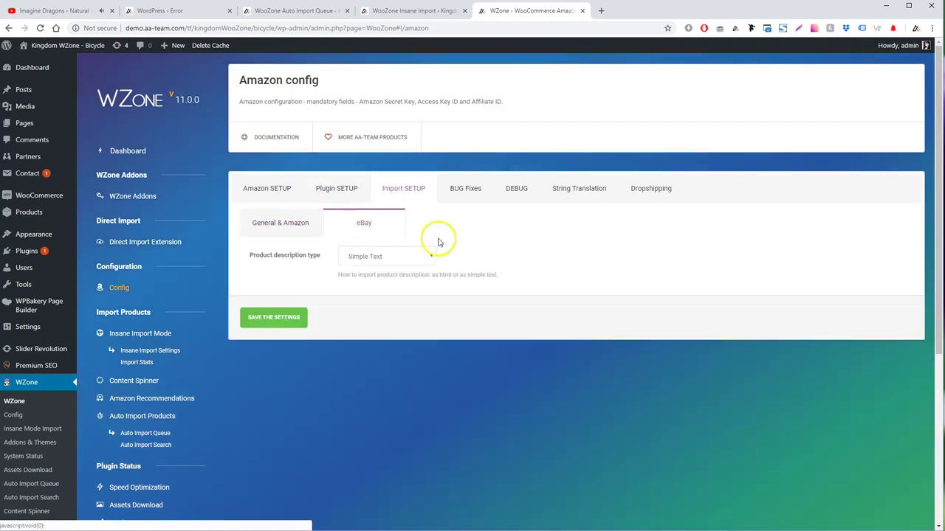
pyautogui.click(380, 257)
pyautogui.click(370, 281)
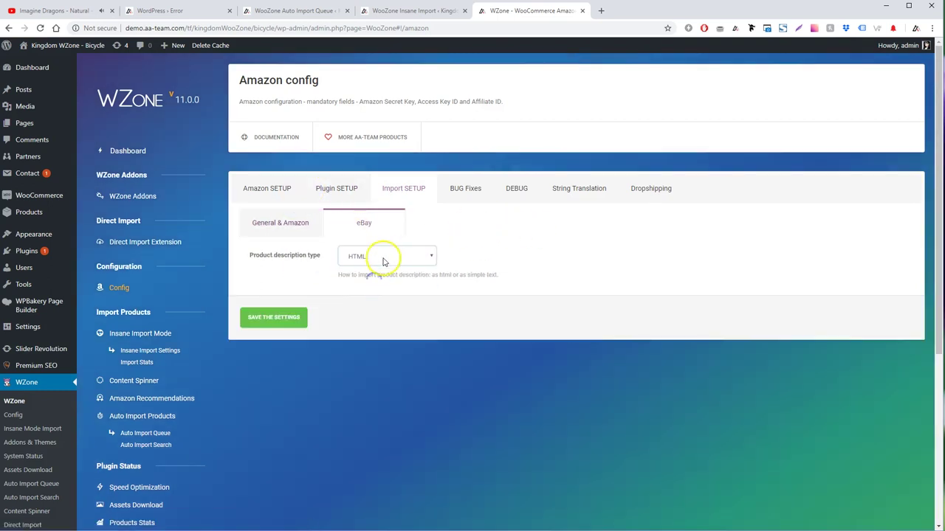
pyautogui.click(266, 194)
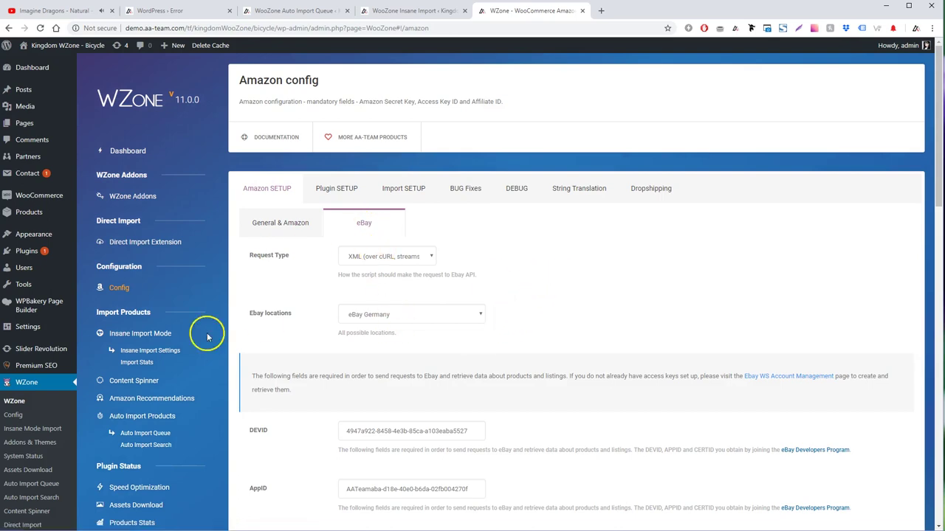
pyautogui.scroll(-3, 138, 345)
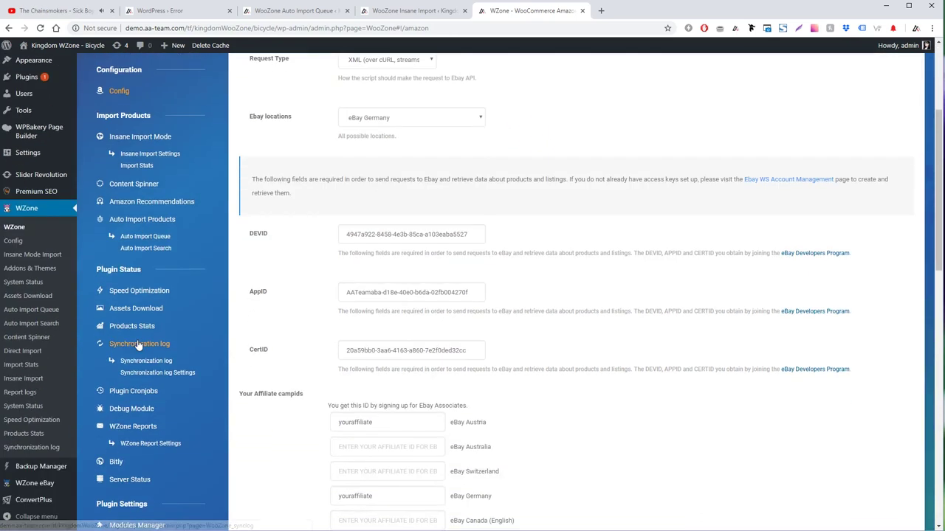
# Check the synchronization log and close the finished Insane Import progress box.
pyautogui.click(138, 345)
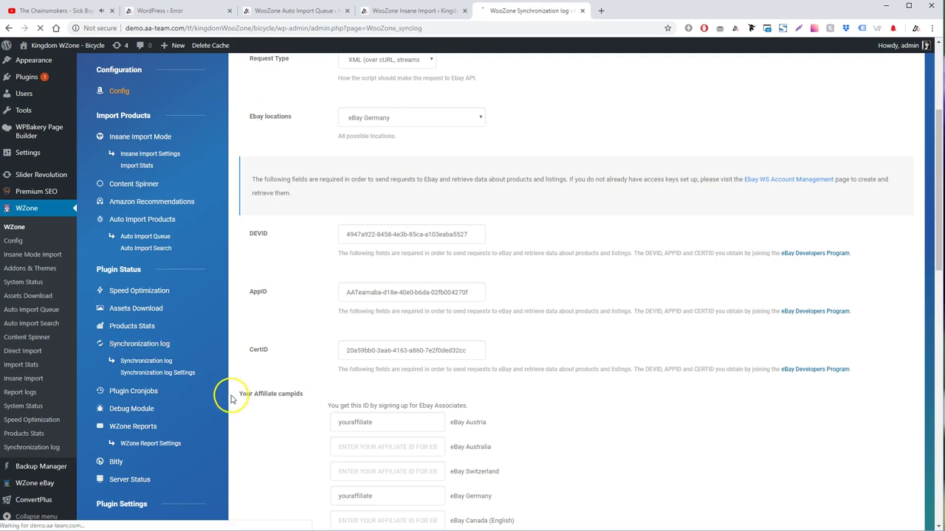
pyautogui.scroll(-7, 538, 315)
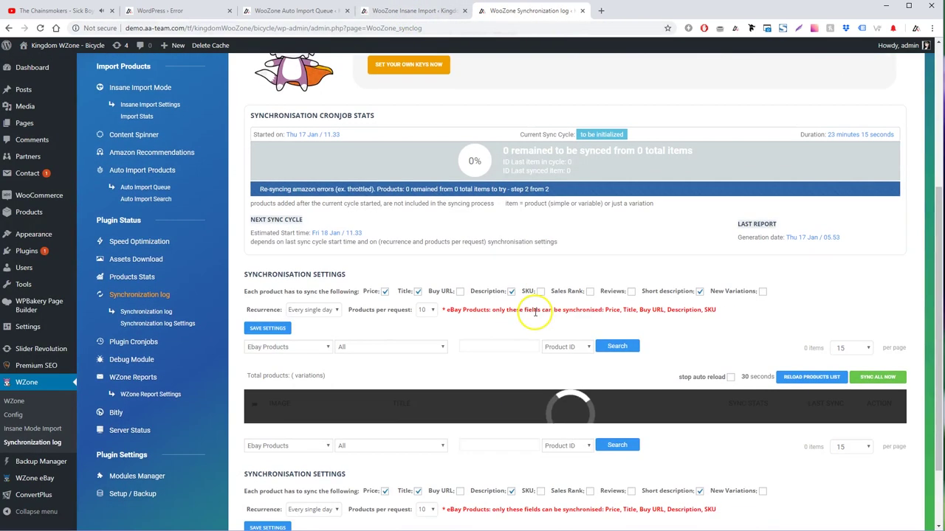
pyautogui.scroll(3, 525, 313)
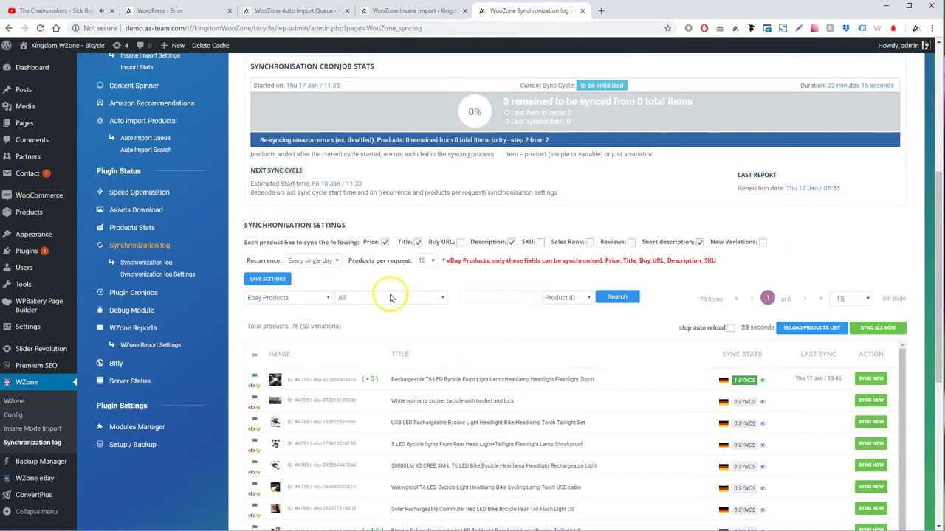
pyautogui.click(417, 11)
pyautogui.scroll(3, 397, 259)
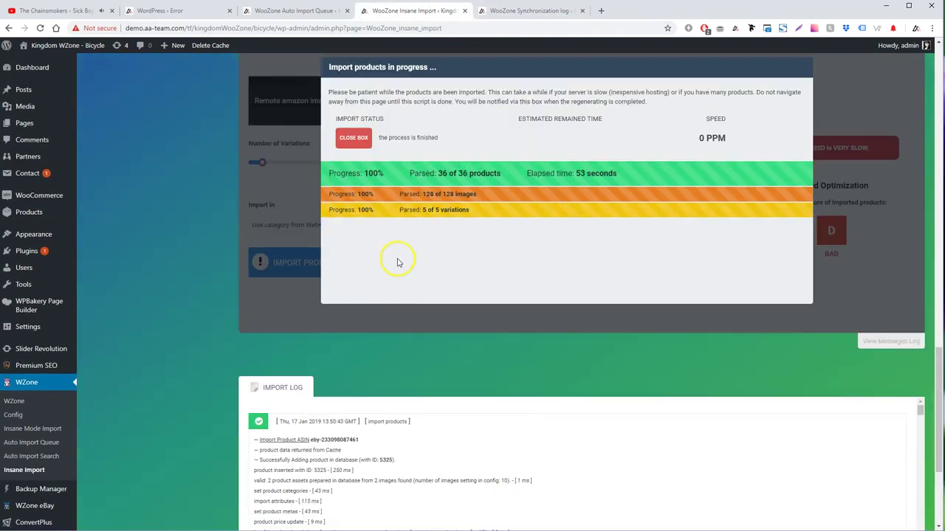
pyautogui.click(354, 138)
# Show the WooCommerce products list of 140 items, led by the new Samsung imports.
pyautogui.click(40, 214)
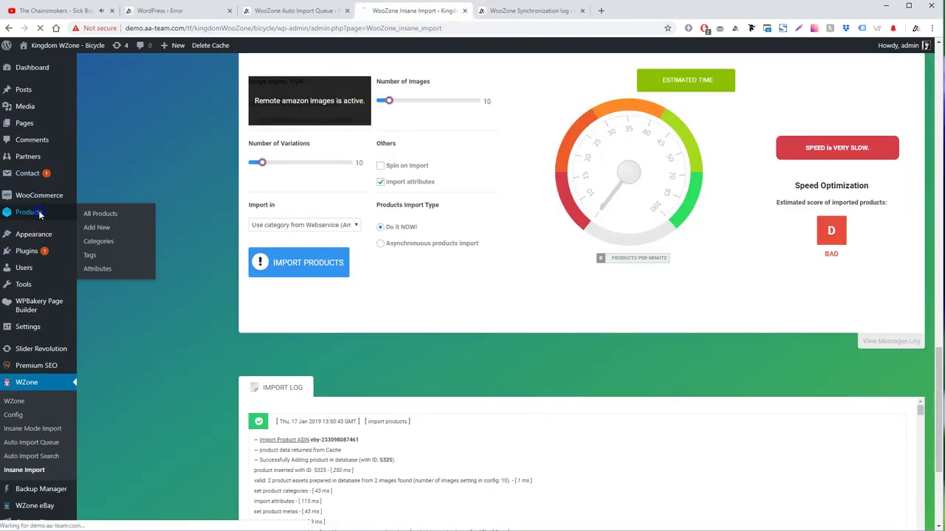
pyautogui.click(311, 11)
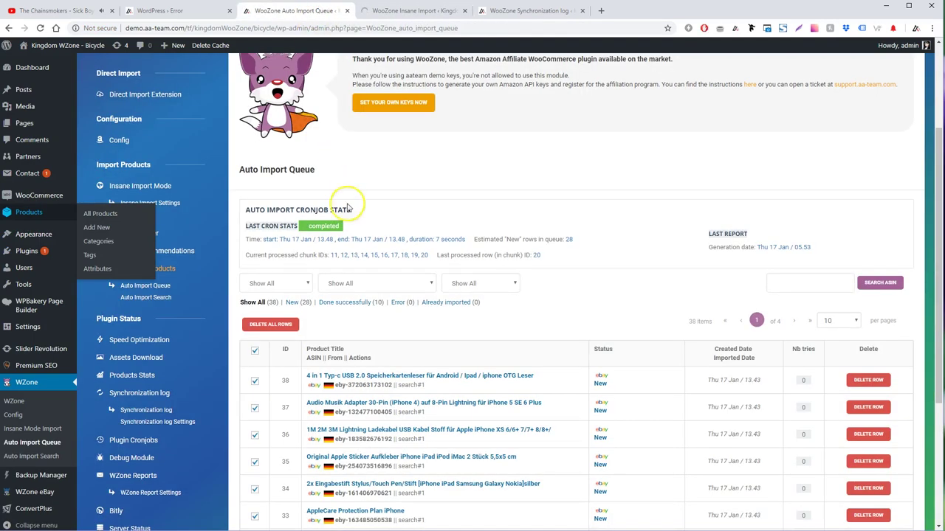
pyautogui.click(413, 11)
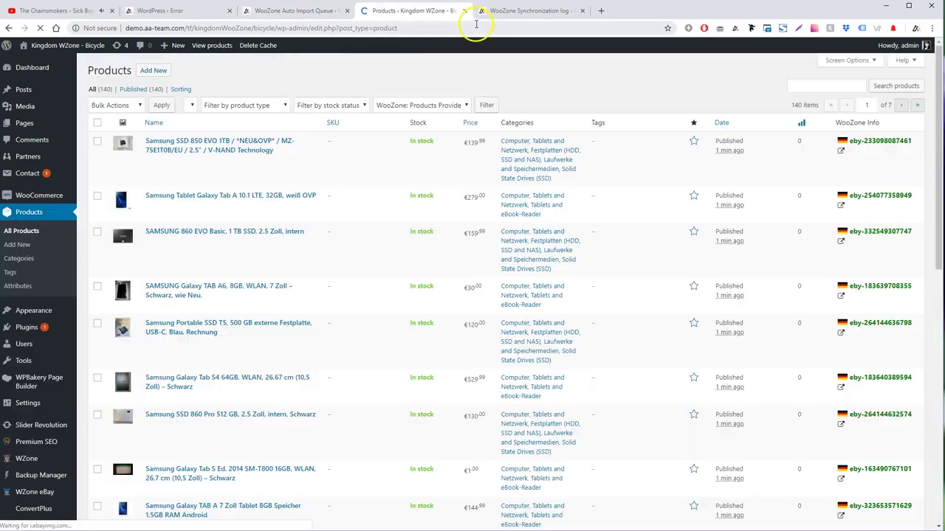
# Open the Galaxy Tab A 10.1 LTE product page in a new tab and browse its gallery.
pyautogui.middleClick(248, 206)
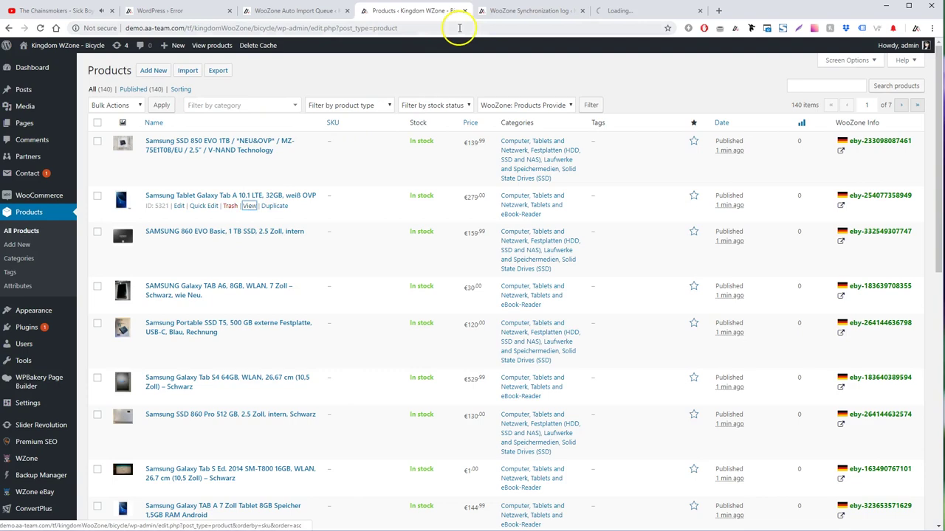
pyautogui.click(614, 11)
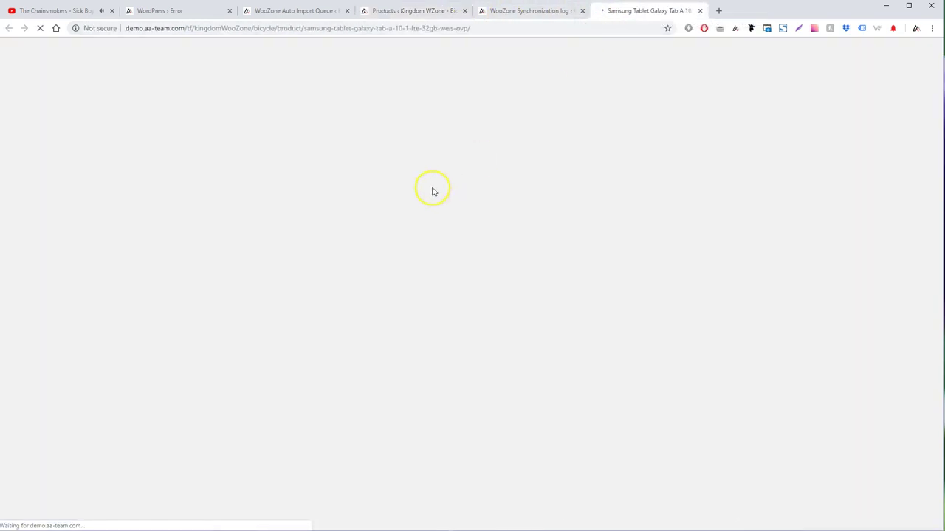
pyautogui.scroll(-3, 517, 348)
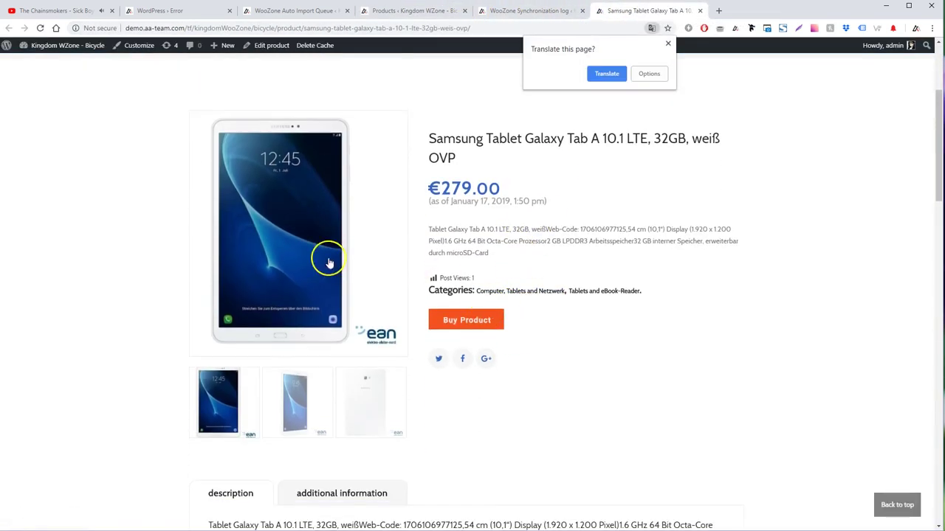
pyautogui.click(339, 401)
pyautogui.click(281, 236)
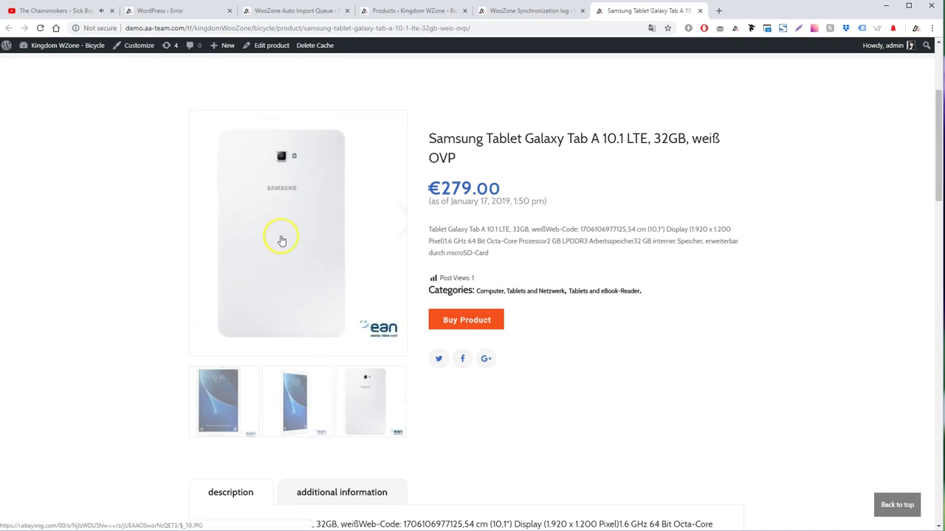
pyautogui.click(923, 49)
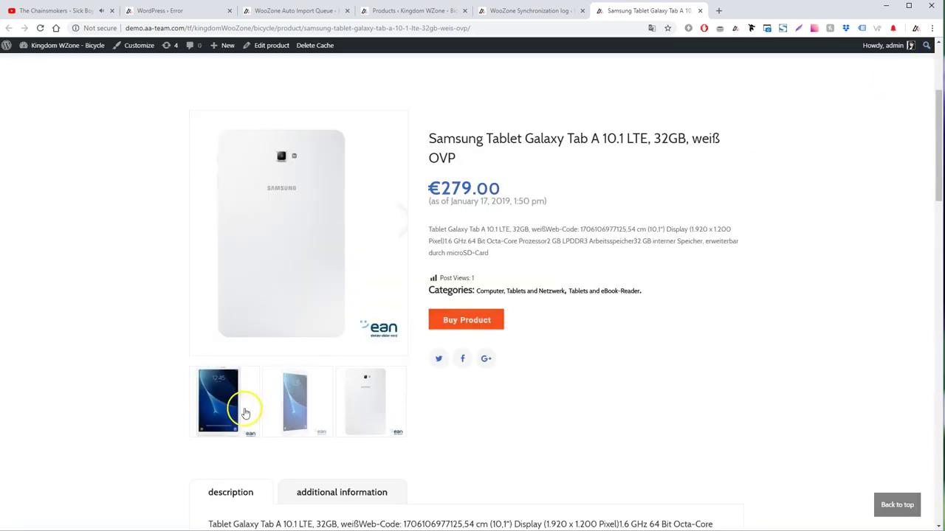
# Inspect the main product image to confirm it is hosted on eBay's image servers.
pyautogui.rightClick(267, 261)
pyautogui.click(298, 412)
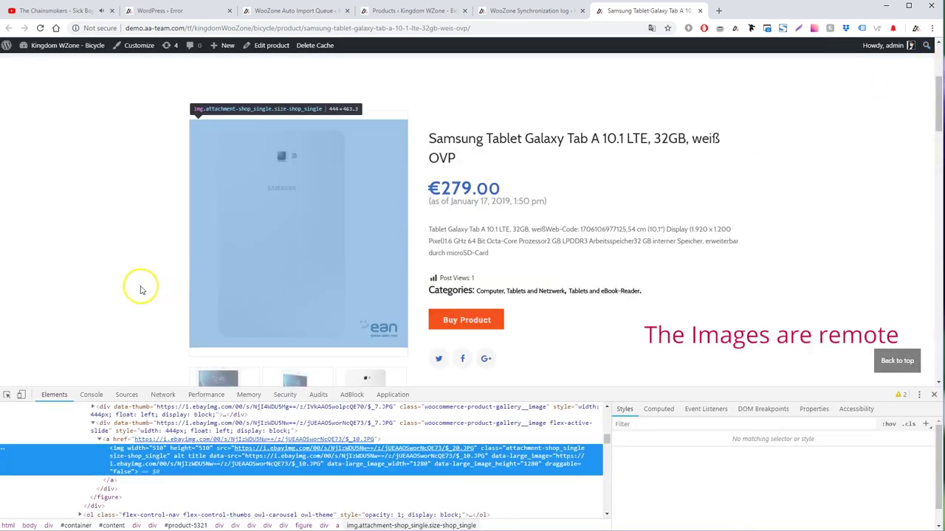
pyautogui.moveTo(306, 450)
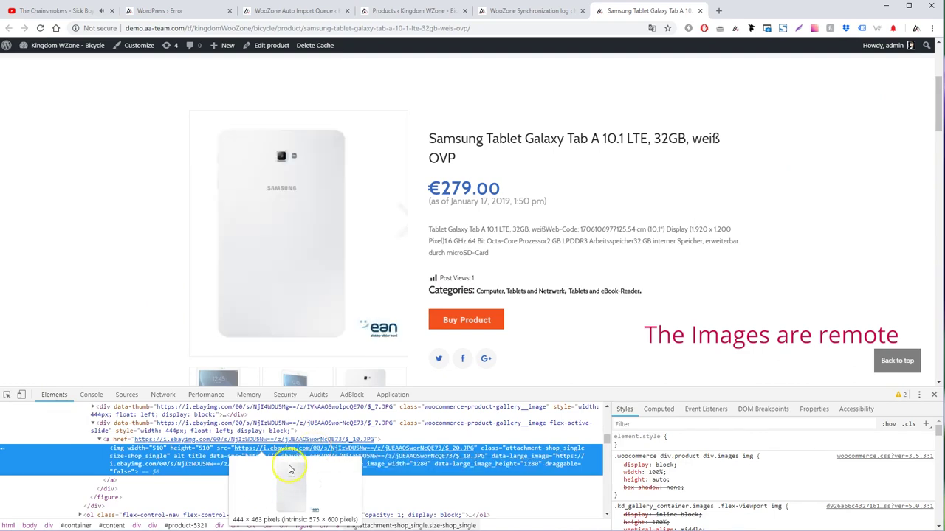
pyautogui.scroll(-5, 622, 281)
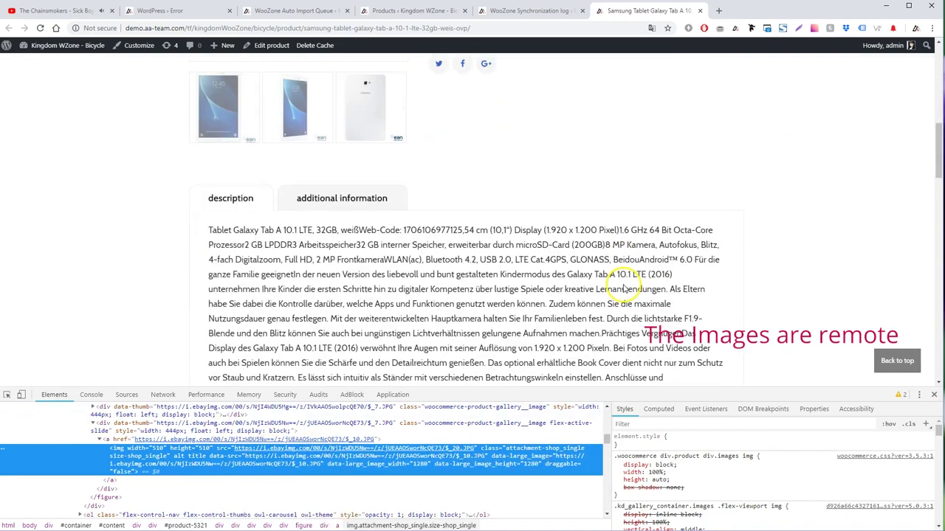
pyautogui.scroll(7, 608, 280)
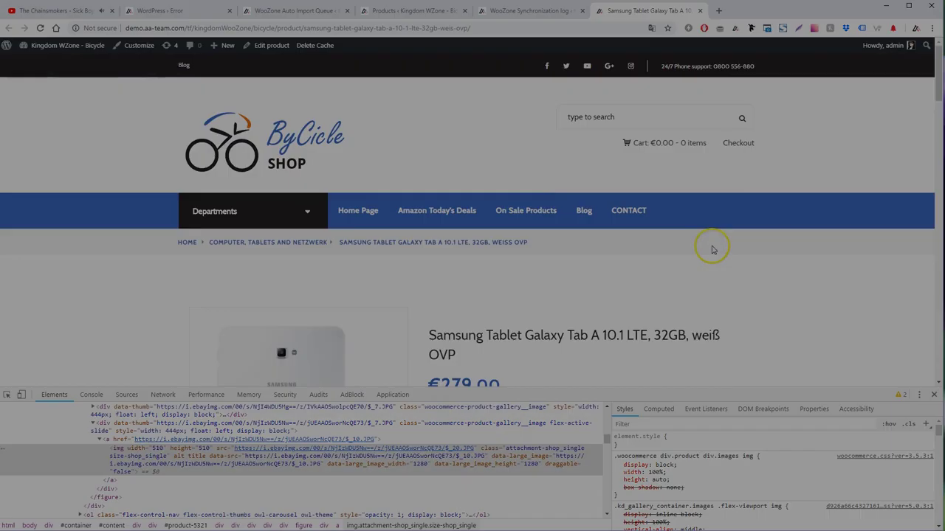